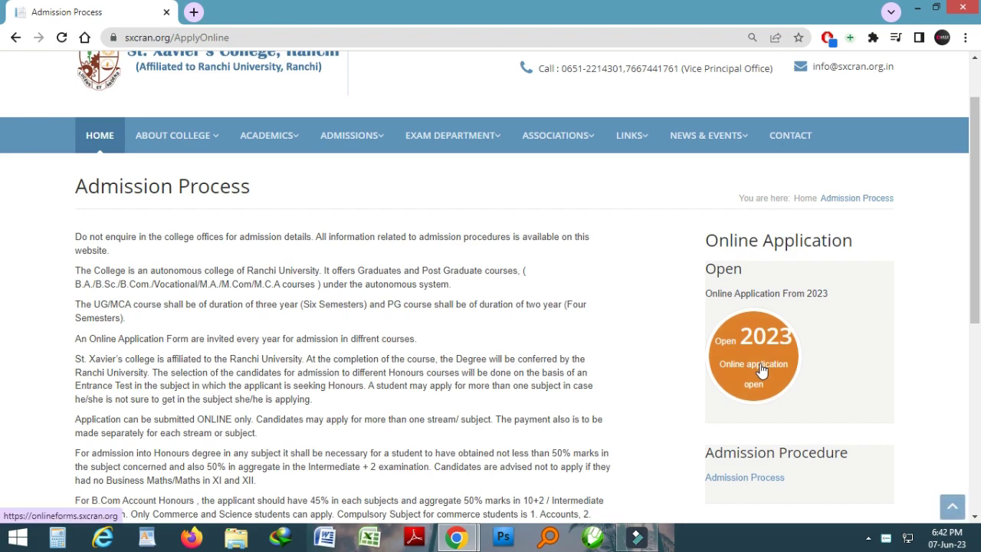
Open the online application portal, dismiss the Admission 2023 popup, and start a New Registration
{"action": "left_click", "coordinate": [763, 371]}
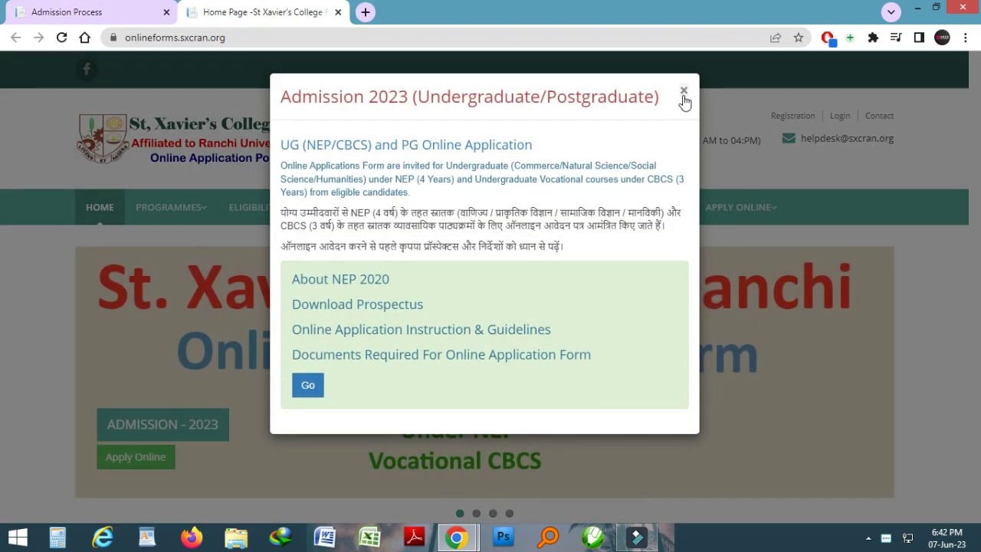
{"action": "left_click", "coordinate": [683, 92]}
{"action": "scroll", "coordinate": [444, 283], "scroll_direction": "down", "scroll_amount": 5}
{"action": "scroll", "coordinate": [445, 282], "scroll_direction": "down", "scroll_amount": 10}
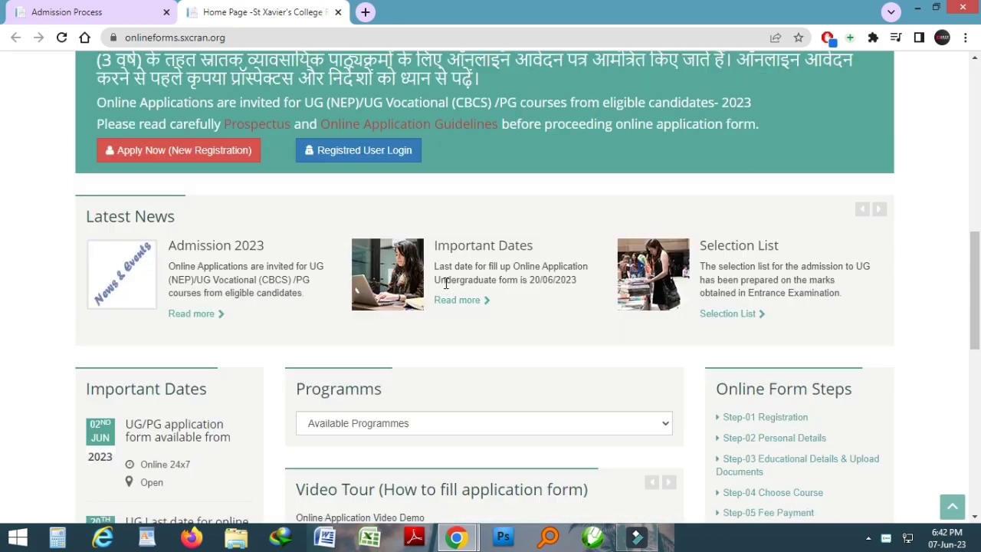
{"action": "scroll", "coordinate": [444, 288], "scroll_direction": "up", "scroll_amount": 8}
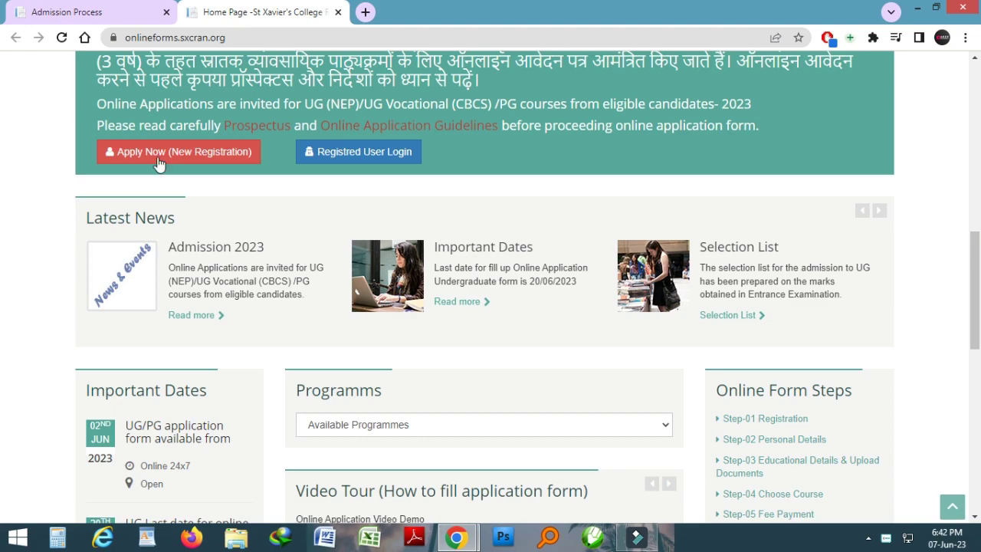
{"action": "left_click", "coordinate": [157, 158]}
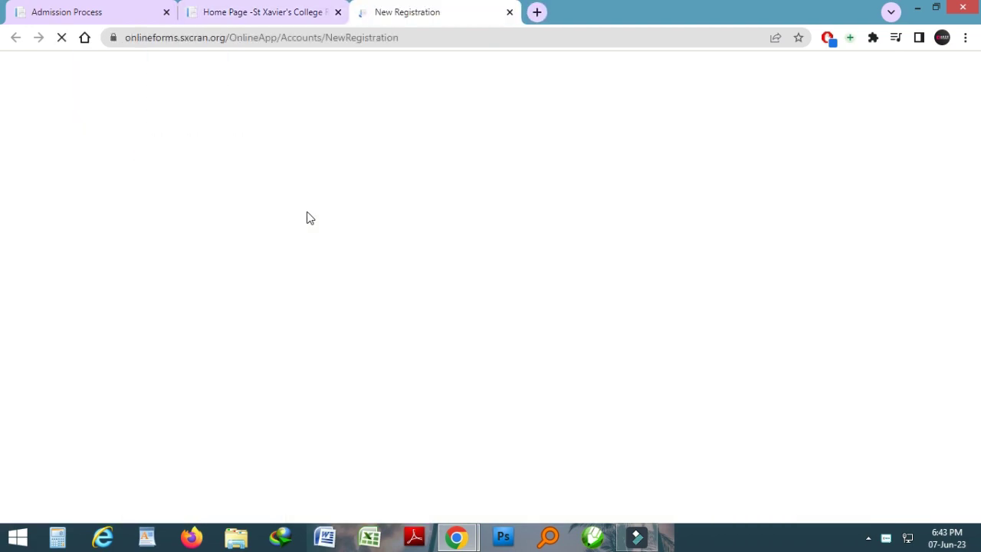
Enter the candidate's name and choose Undergraduate as the programme level
{"action": "left_click", "coordinate": [389, 177]}
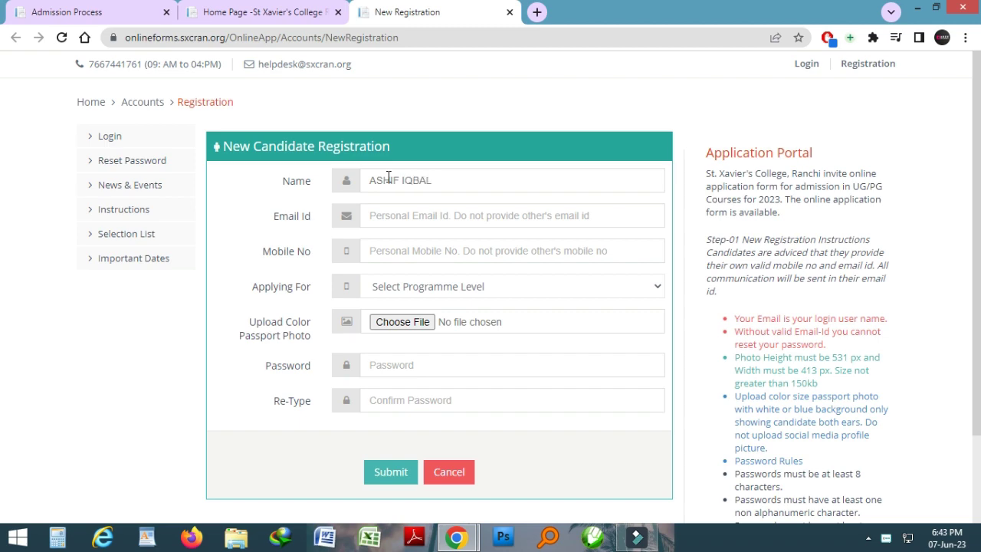
{"action": "type", "text": "ash"}
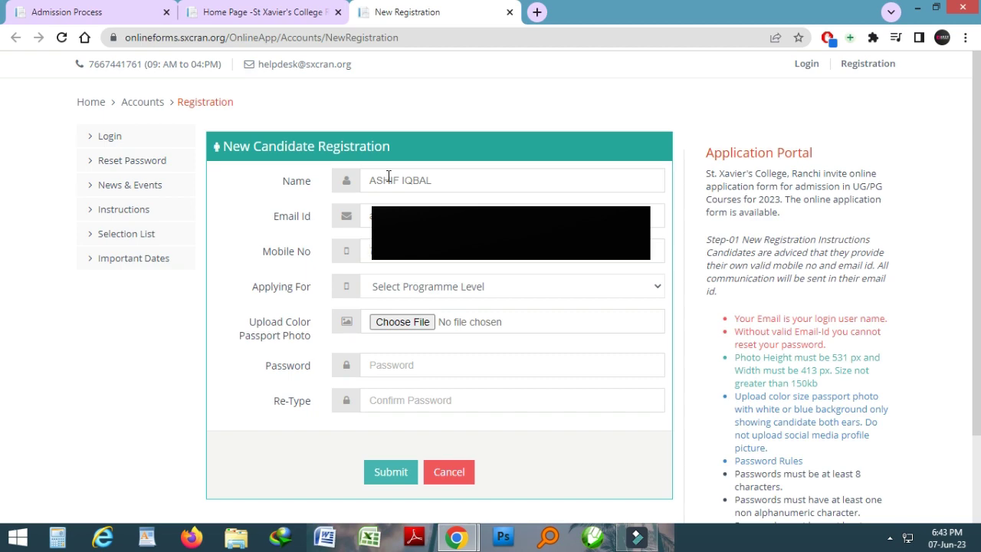
{"action": "key", "text": "Tab"}
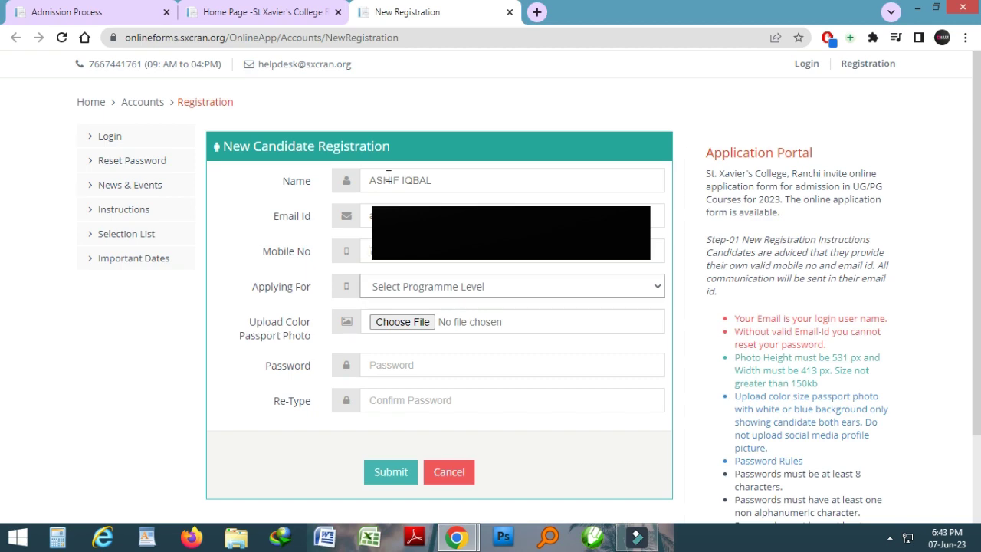
{"action": "left_click", "coordinate": [451, 289]}
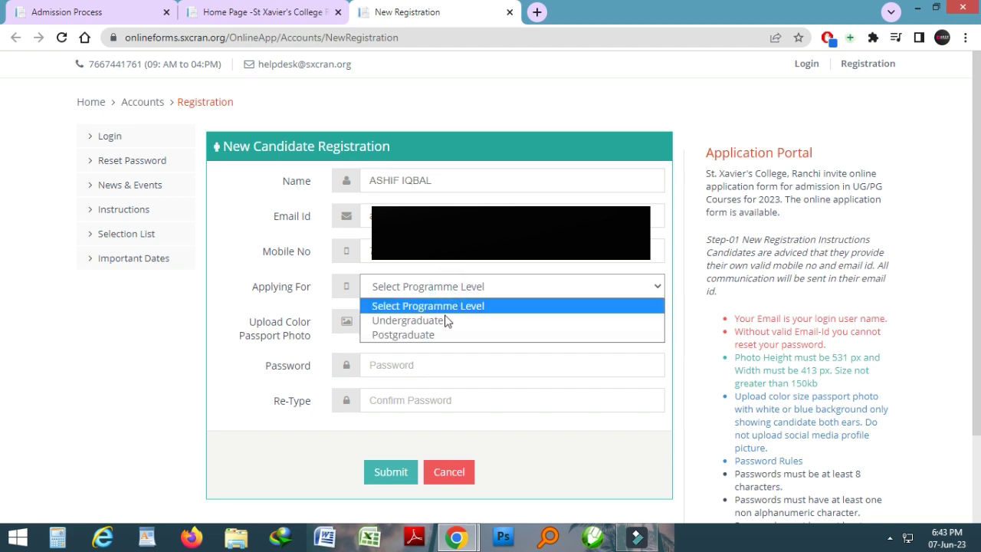
{"action": "left_click", "coordinate": [447, 322]}
Upload PHOTO 2.jpg as the passport photo, enter the account password, and submit the registration
{"action": "left_click", "coordinate": [427, 322]}
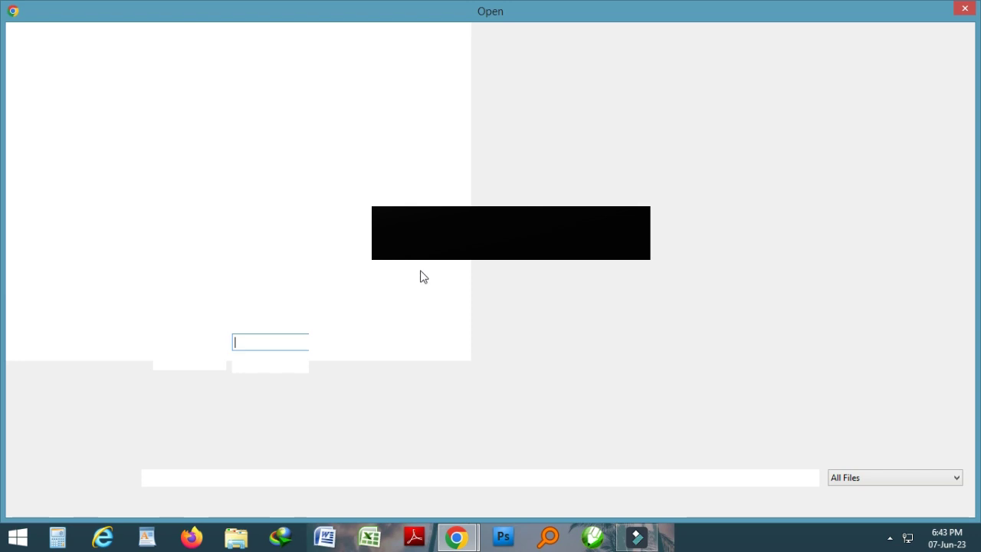
{"action": "double_click", "coordinate": [423, 338]}
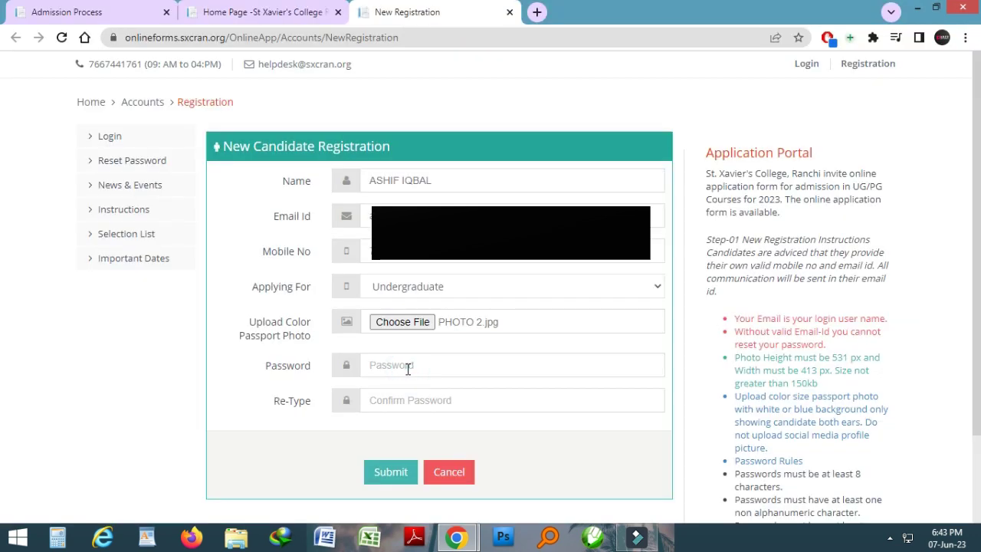
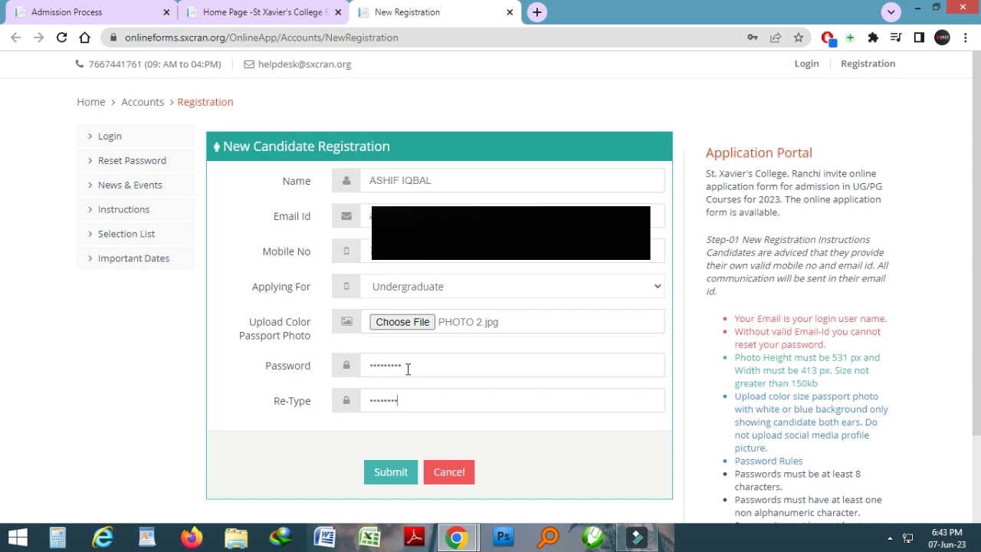
{"action": "left_click", "coordinate": [390, 479]}
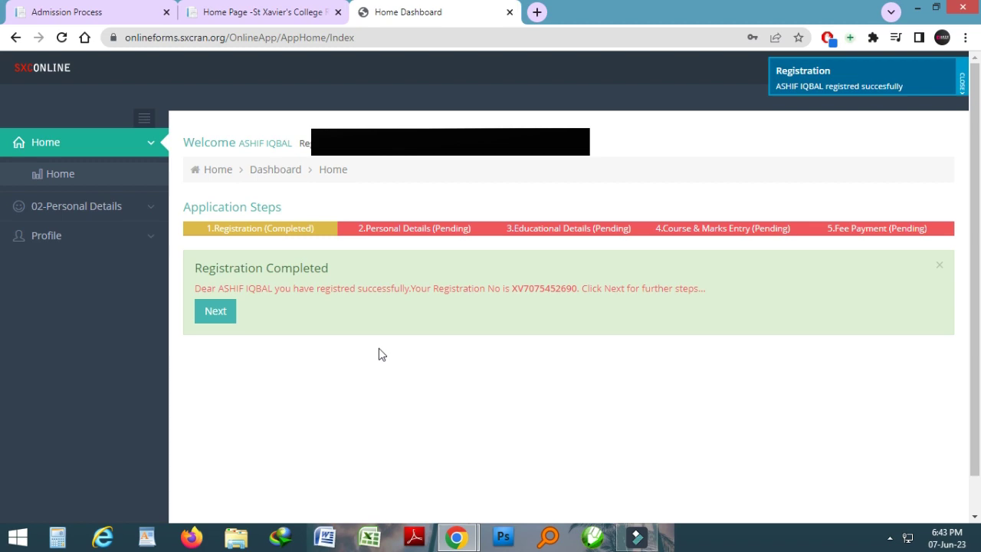
{"action": "left_click", "coordinate": [214, 313]}
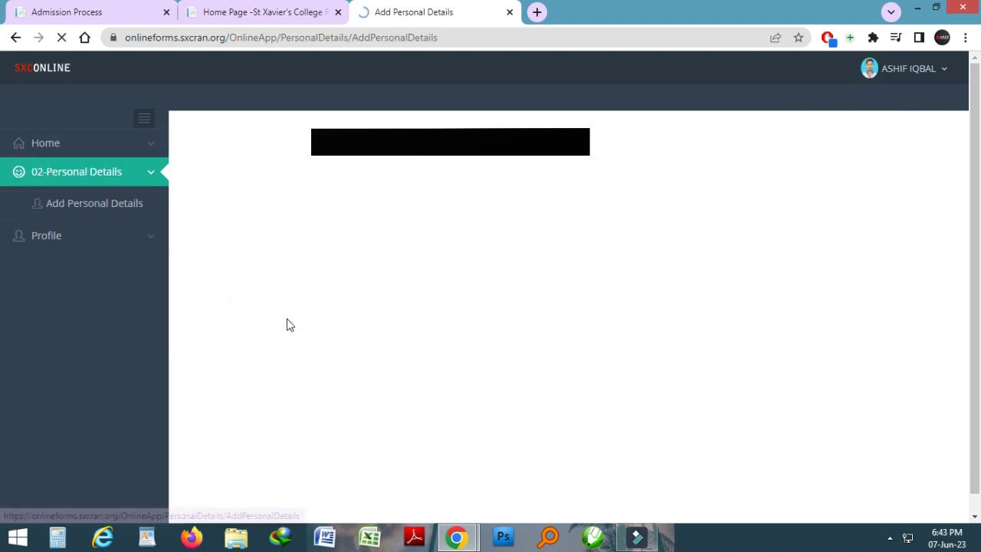
{"action": "left_click_drag", "start_coordinate": [979, 168], "coordinate": [977, 231]}
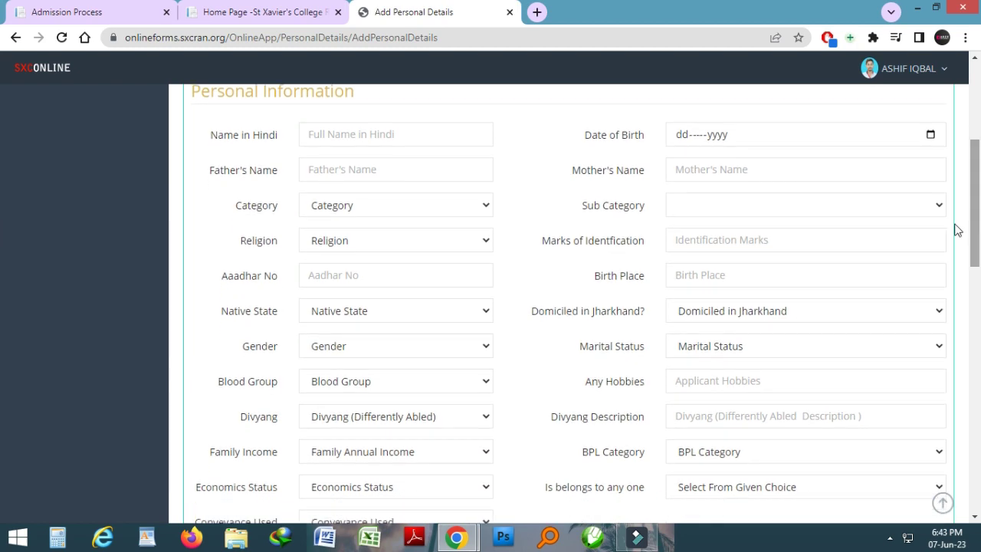
{"action": "left_click", "coordinate": [403, 135]}
{"action": "key", "text": "Tab"}
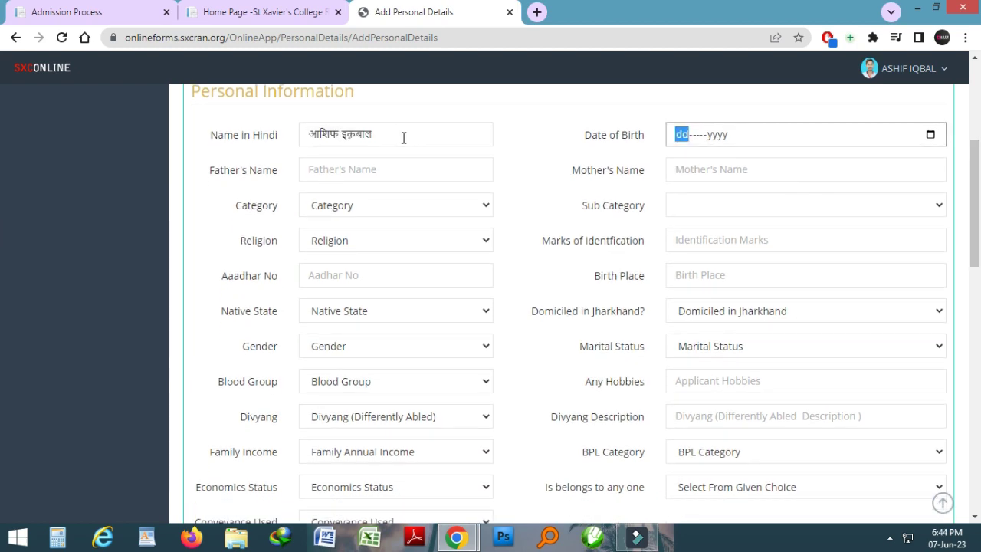
Fill in the father's and mother's names
{"action": "left_click", "coordinate": [473, 161]}
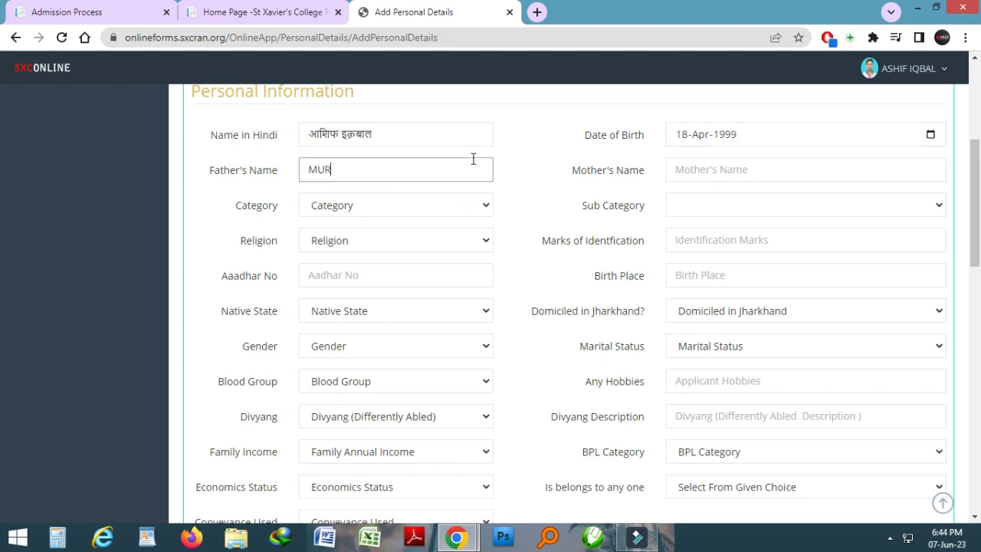
{"action": "key", "text": "Tab"}
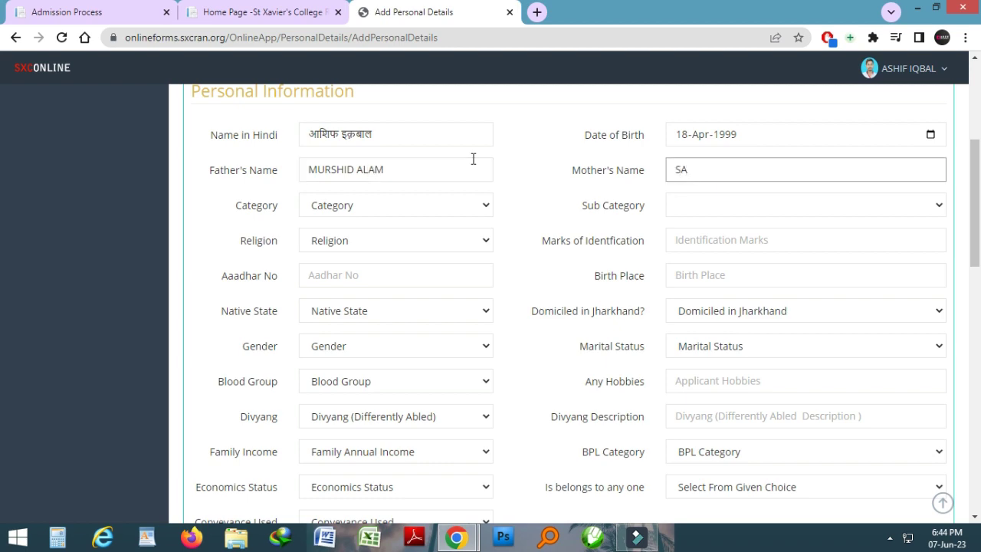
{"action": "key", "text": "Tab"}
Set category GENERAL, sub category NONE, religion ISLAM, and identification marks NO MARK
{"action": "left_click", "coordinate": [367, 205]}
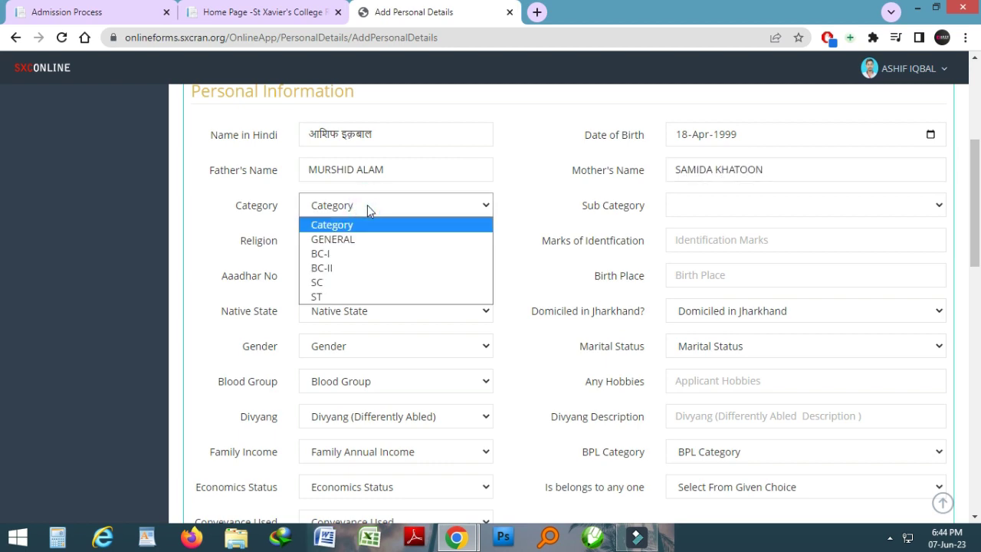
{"action": "left_click", "coordinate": [350, 240]}
{"action": "left_click", "coordinate": [717, 209]}
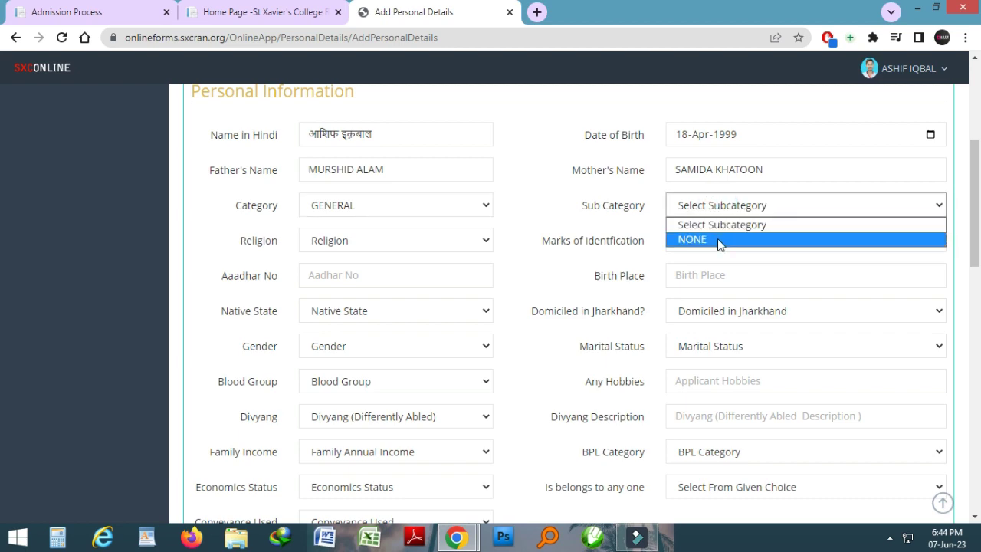
{"action": "left_click", "coordinate": [718, 239]}
{"action": "left_click", "coordinate": [401, 241]}
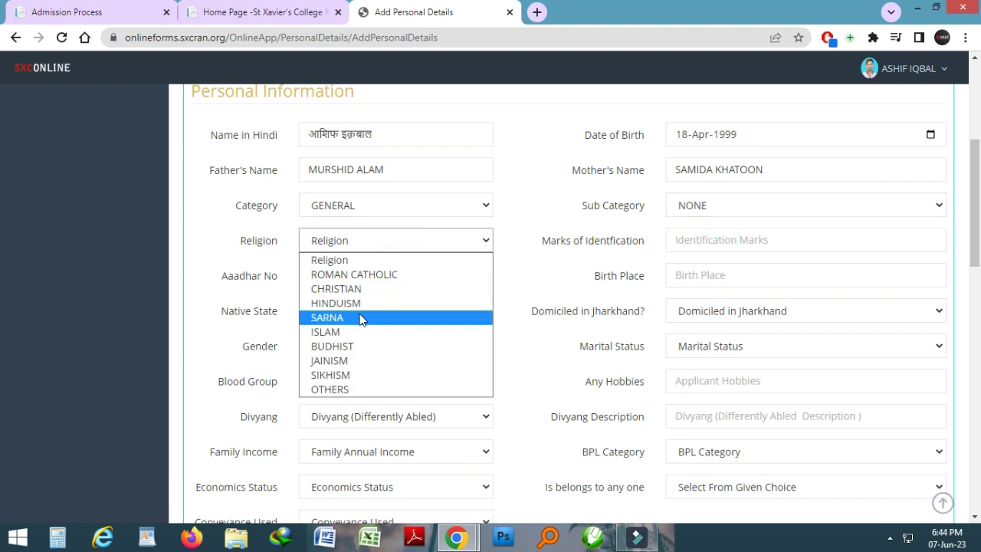
{"action": "left_click", "coordinate": [362, 318]}
{"action": "left_click", "coordinate": [396, 245]}
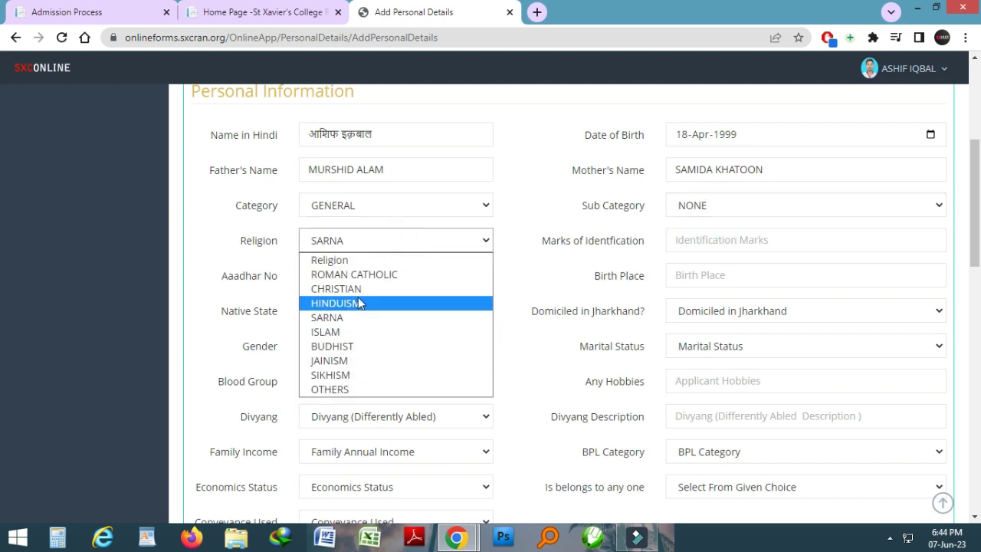
{"action": "left_click", "coordinate": [354, 331]}
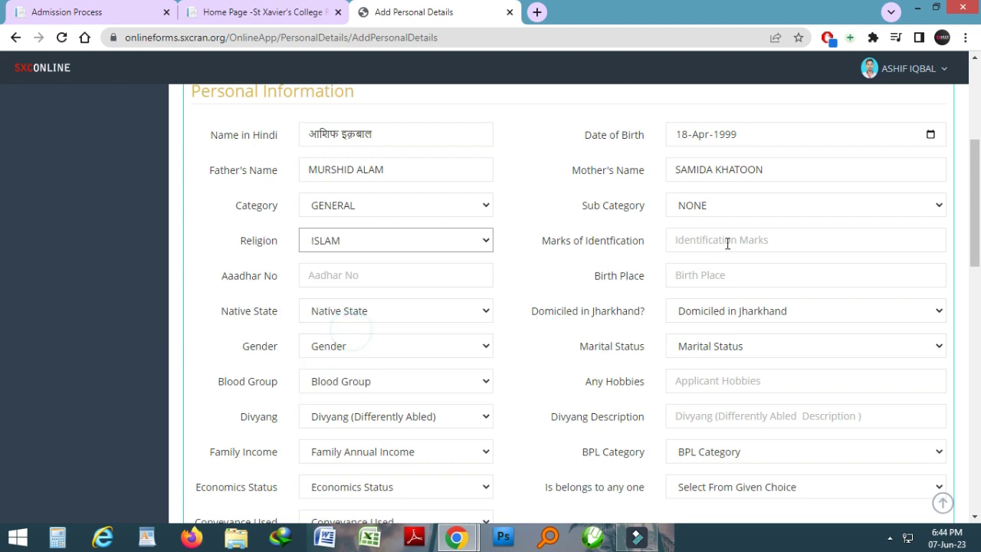
{"action": "left_click", "coordinate": [734, 241]}
{"action": "type", "text": "NO MA"}
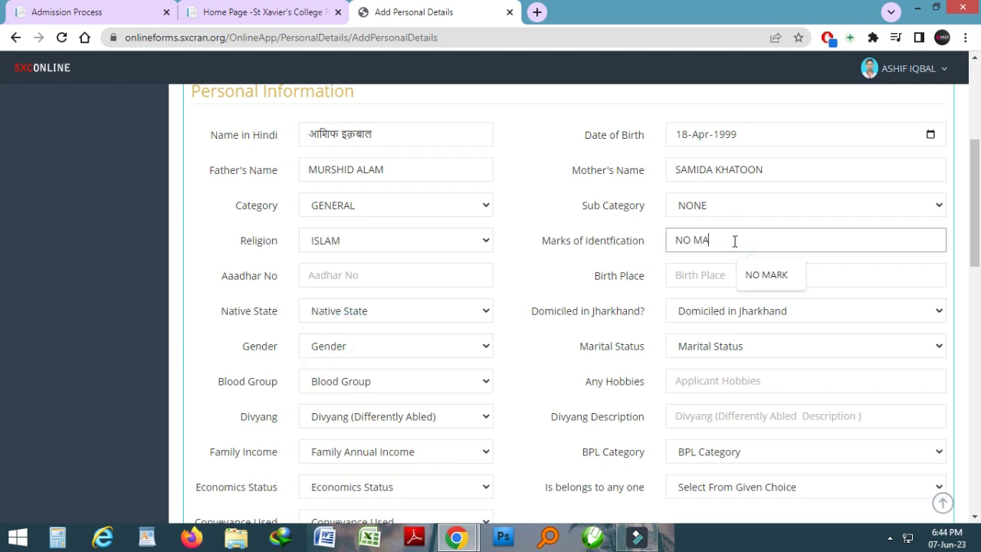
{"action": "type", "text": "RK"}
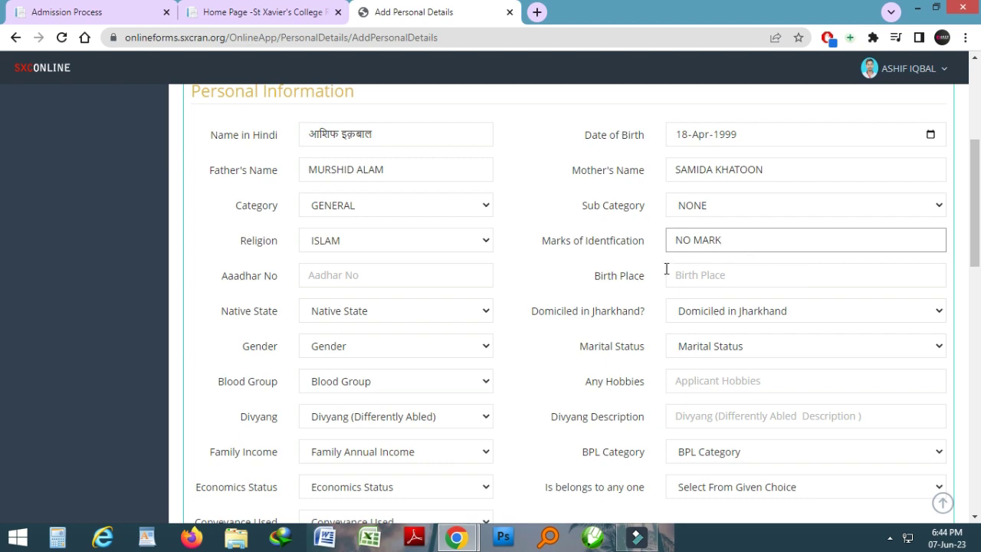
{"action": "key", "text": "Tab"}
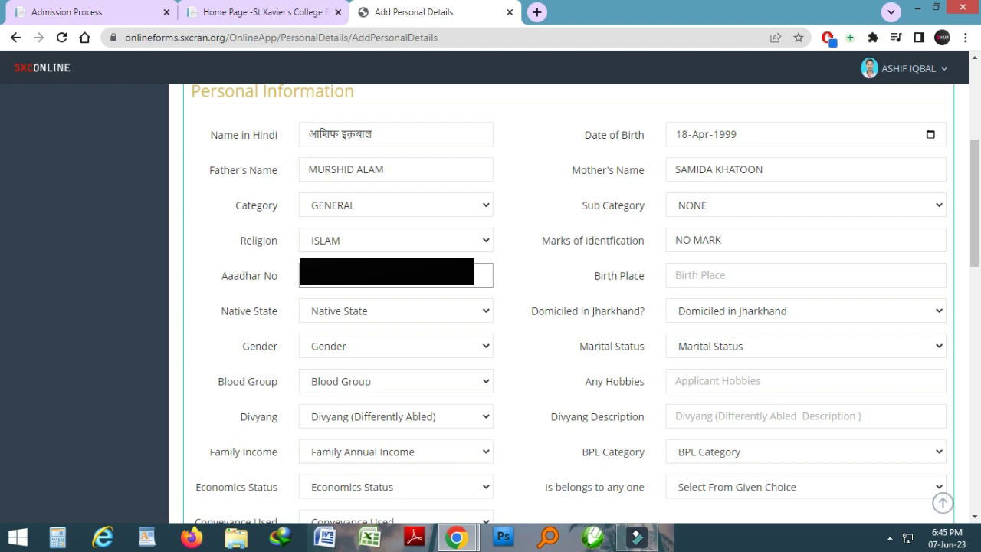
Set birth place DHANBAD and native state Jharkhand
{"action": "left_click", "coordinate": [719, 273]}
{"action": "left_click", "coordinate": [744, 314]}
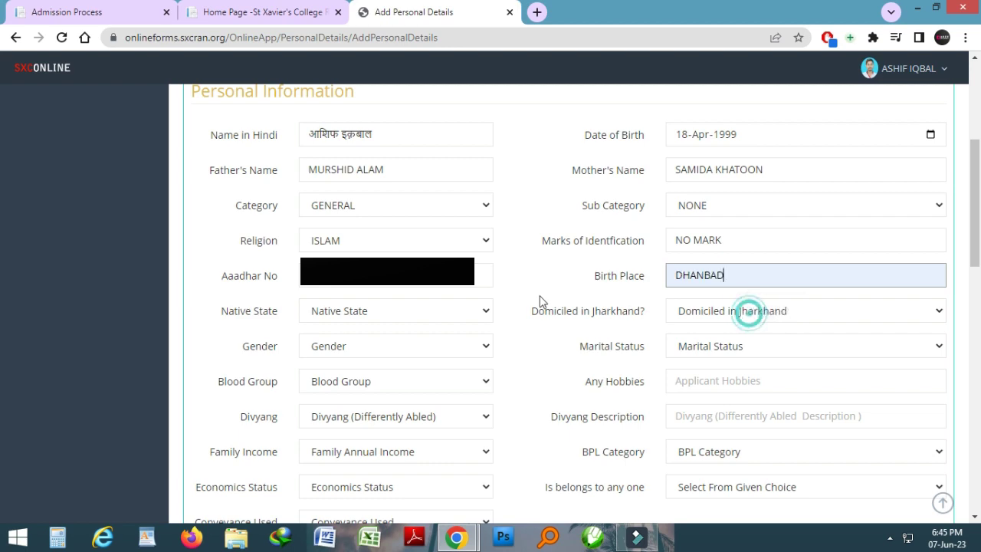
{"action": "left_click", "coordinate": [448, 312]}
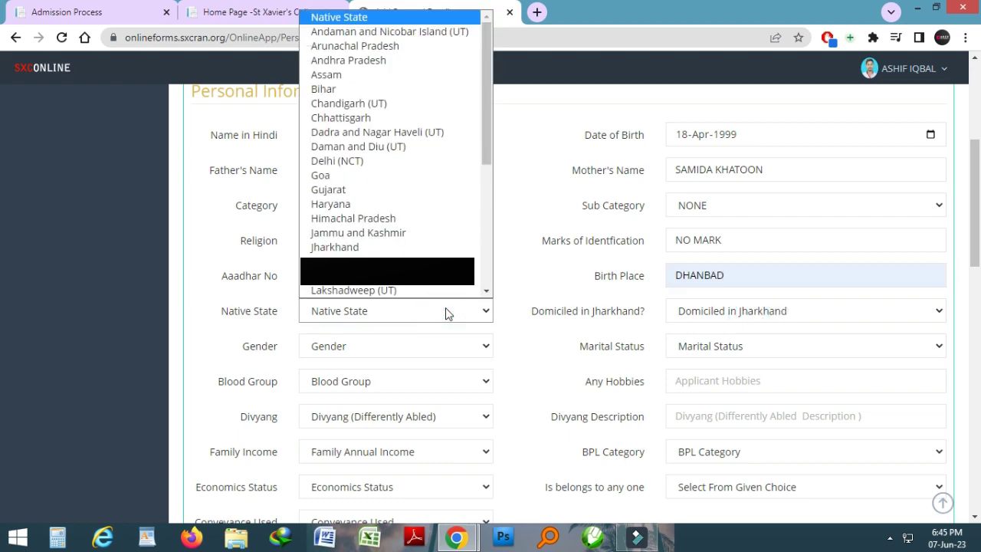
{"action": "key", "text": "j"}
{"action": "key", "text": "h"}
{"action": "key", "text": "Return"}
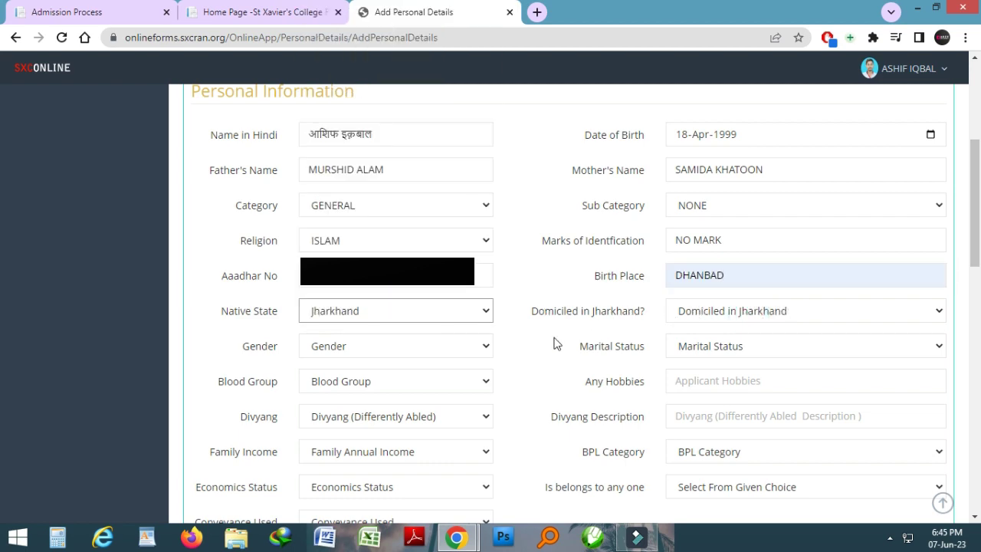
Choose gender Male, marital status Single, blood group A+, and Divyang NO
{"action": "left_click", "coordinate": [466, 345]}
{"action": "left_click", "coordinate": [352, 382]}
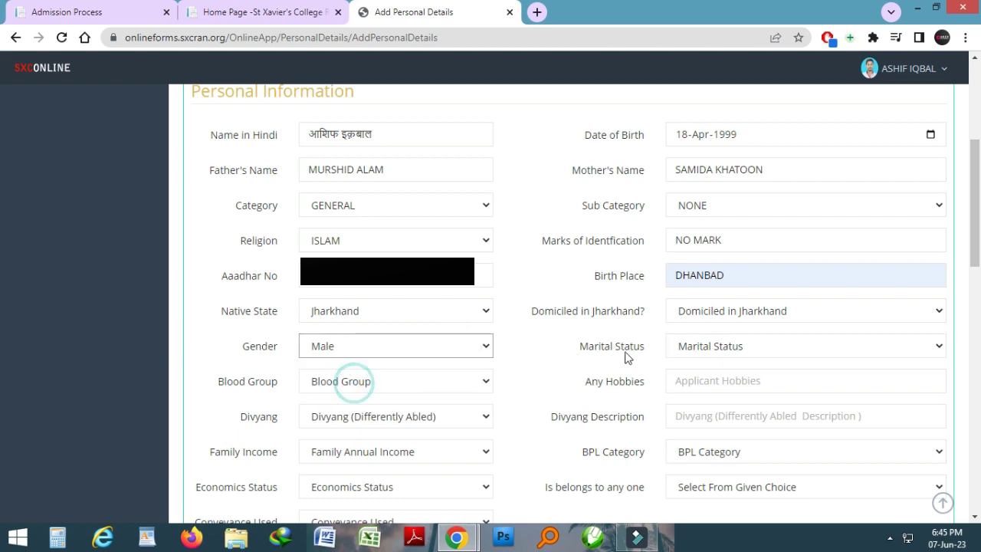
{"action": "left_click", "coordinate": [685, 346]}
{"action": "left_click", "coordinate": [695, 376]}
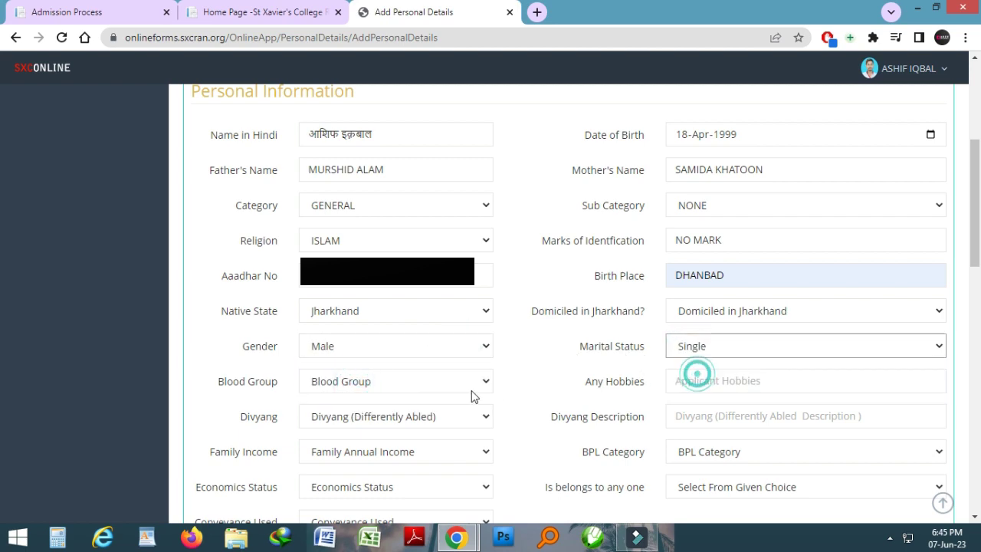
{"action": "left_click", "coordinate": [411, 381]}
{"action": "left_click", "coordinate": [345, 260]}
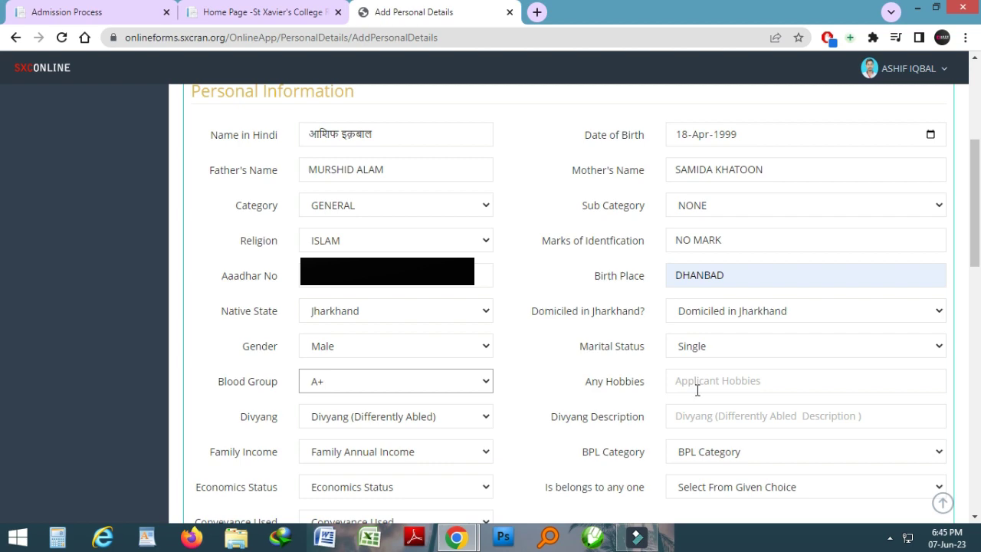
{"action": "left_click", "coordinate": [396, 416]}
{"action": "left_click", "coordinate": [334, 446]}
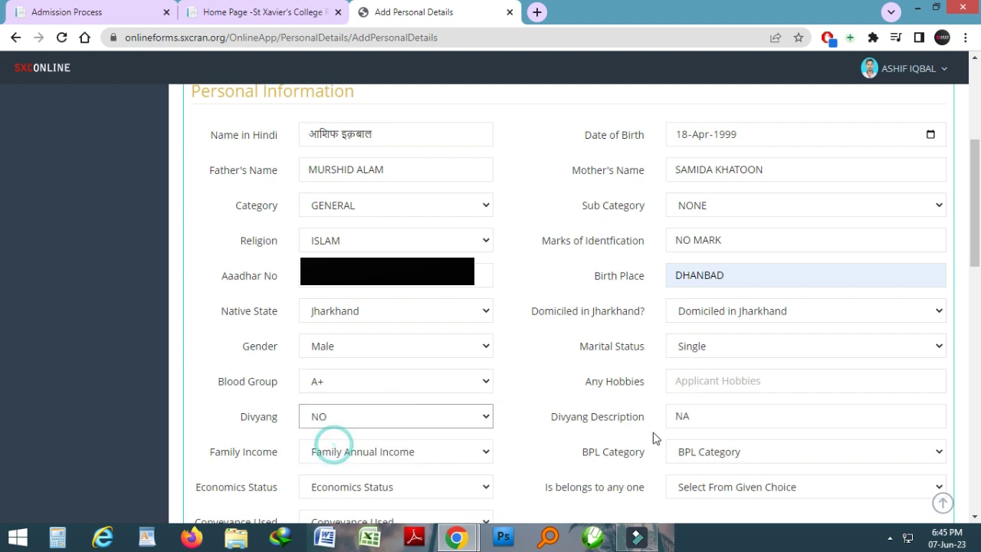
Set family income Below 1 Lac p.a., BPL Category NO, and LOW INCOME GROUP economics status
{"action": "left_click", "coordinate": [424, 455]}
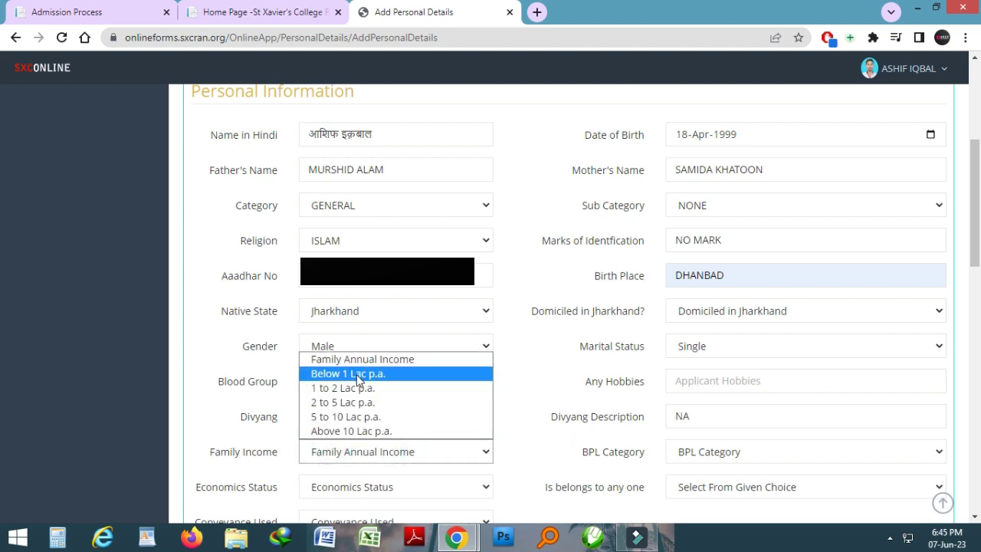
{"action": "left_click", "coordinate": [358, 375]}
{"action": "left_click", "coordinate": [705, 453]}
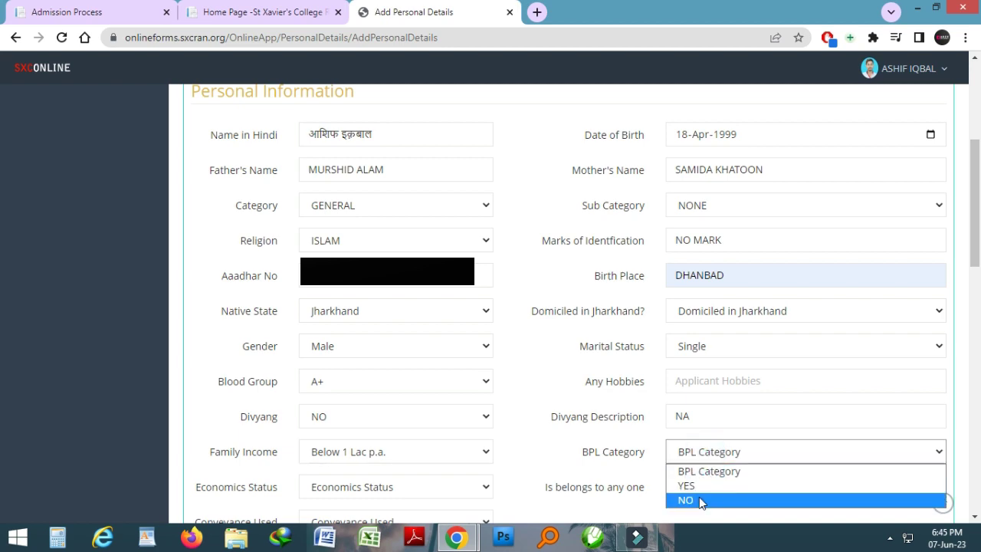
{"action": "left_click", "coordinate": [699, 501]}
{"action": "left_click", "coordinate": [399, 491]}
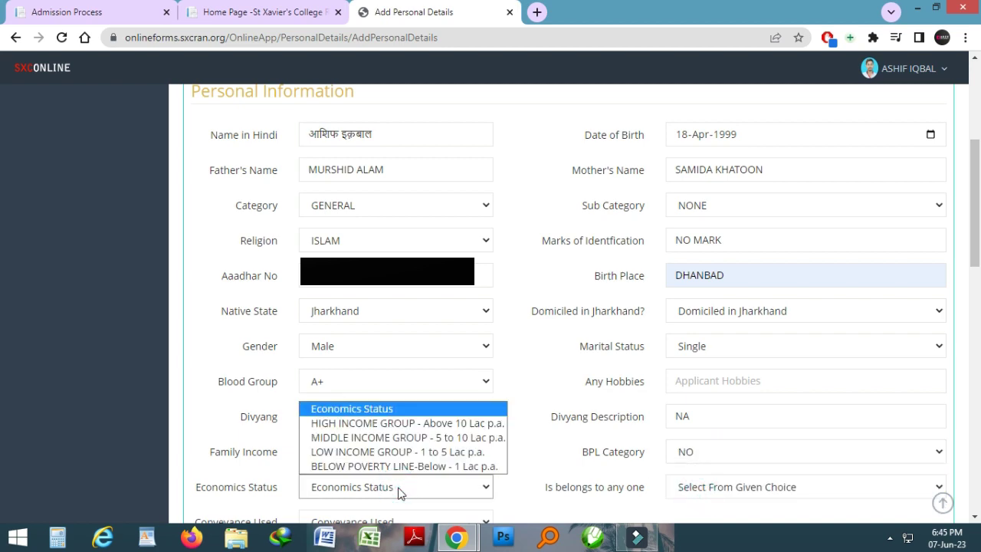
{"action": "left_click", "coordinate": [445, 458]}
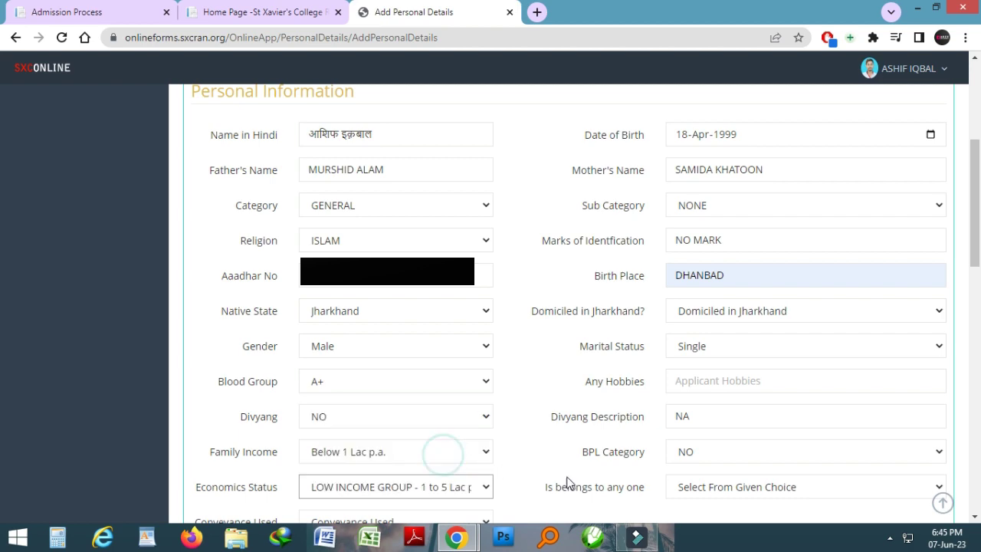
{"action": "left_click", "coordinate": [707, 490]}
Answer Not Applicable to belongs-to, set conveyance Two Wheeler, Guardian IT Payee NO, locality RURAL
{"action": "left_click", "coordinate": [712, 465]}
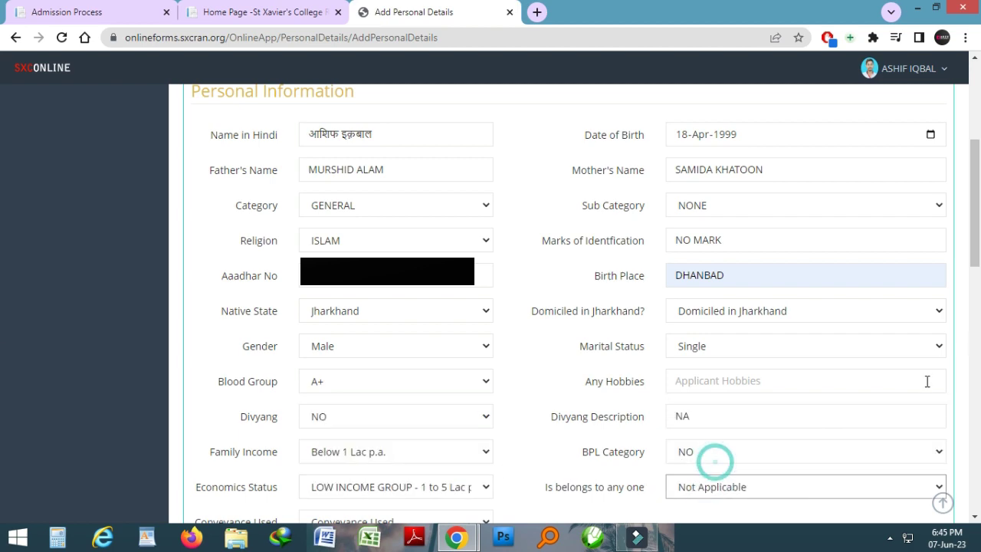
{"action": "scroll", "coordinate": [460, 172], "scroll_direction": "down", "scroll_amount": 5}
{"action": "left_click", "coordinate": [405, 121]}
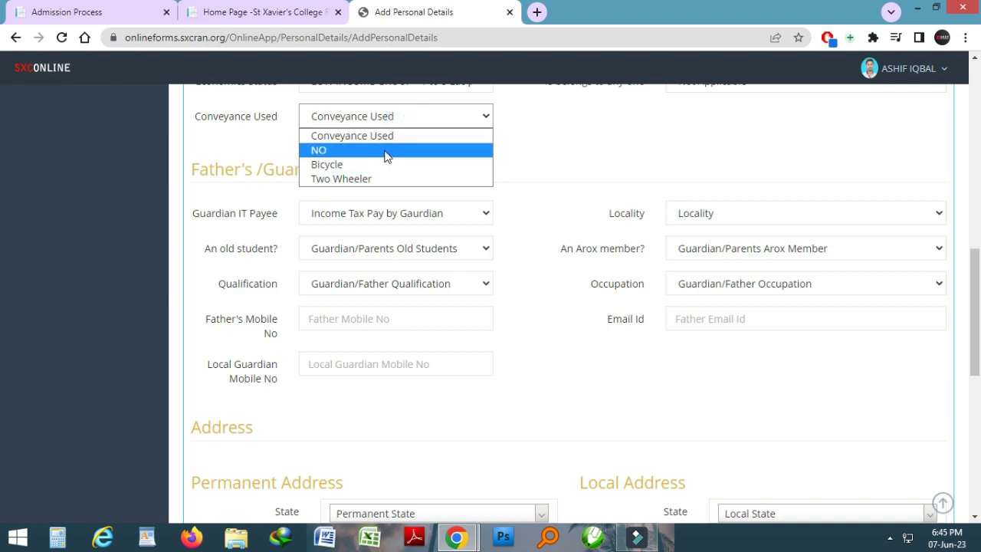
{"action": "left_click", "coordinate": [383, 178]}
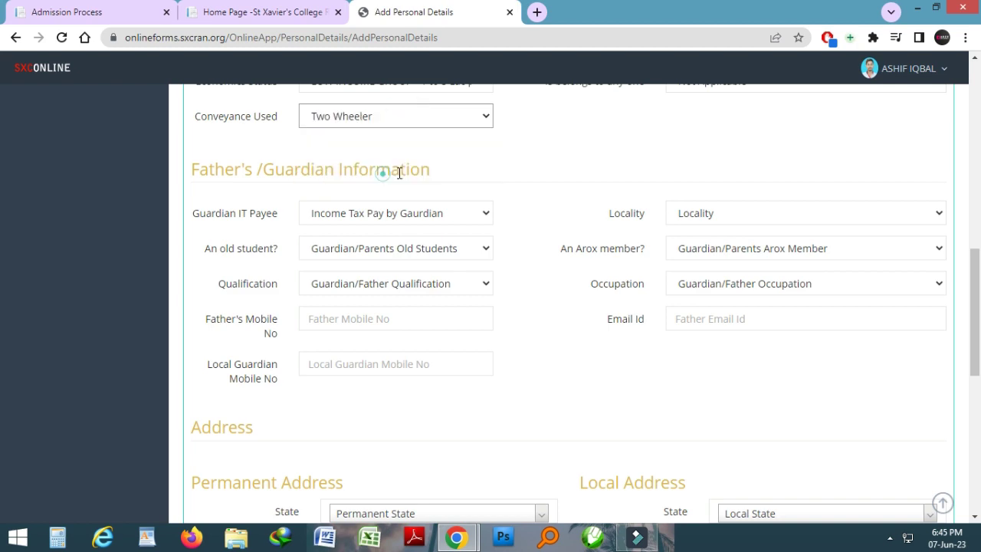
{"action": "left_click", "coordinate": [400, 214]}
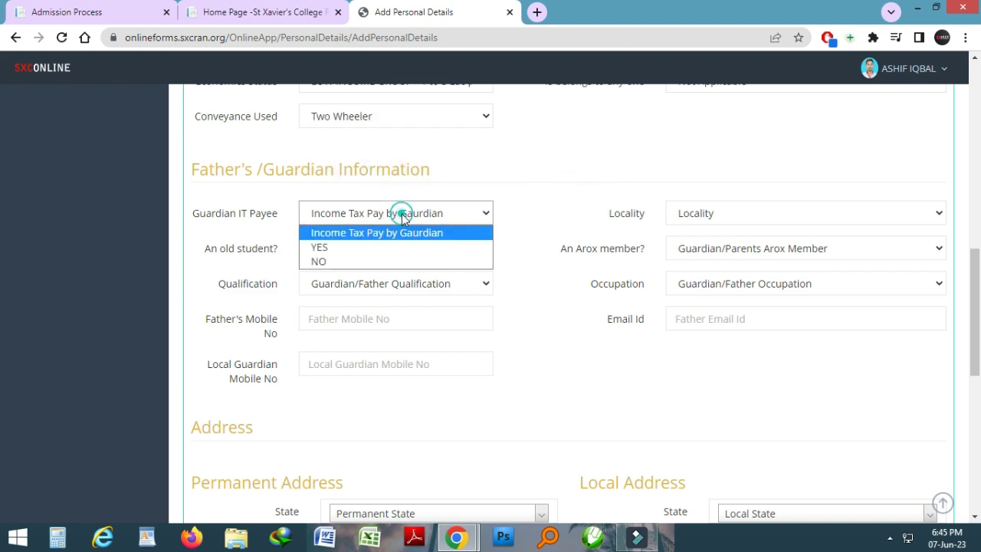
{"action": "left_click", "coordinate": [366, 261]}
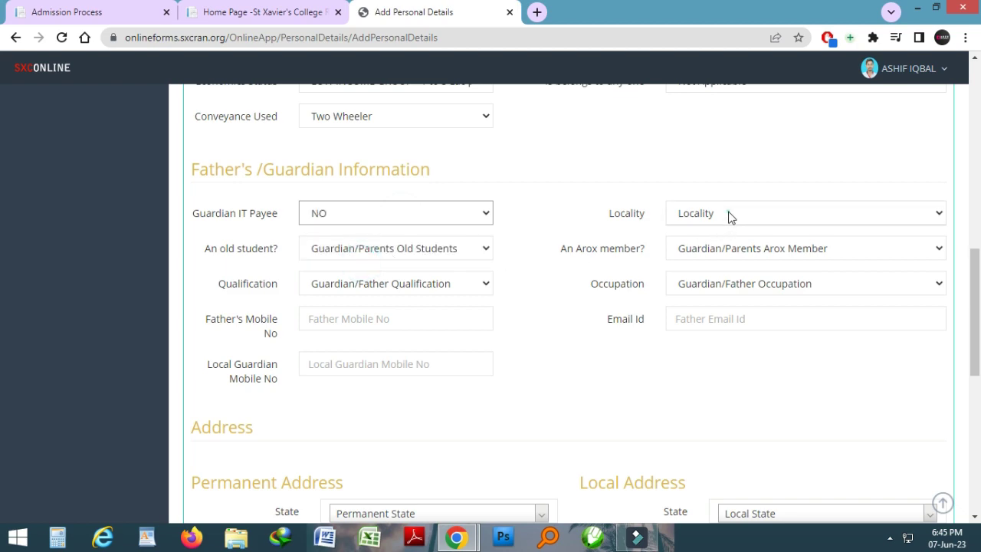
{"action": "left_click", "coordinate": [728, 215]}
{"action": "left_click", "coordinate": [708, 262]}
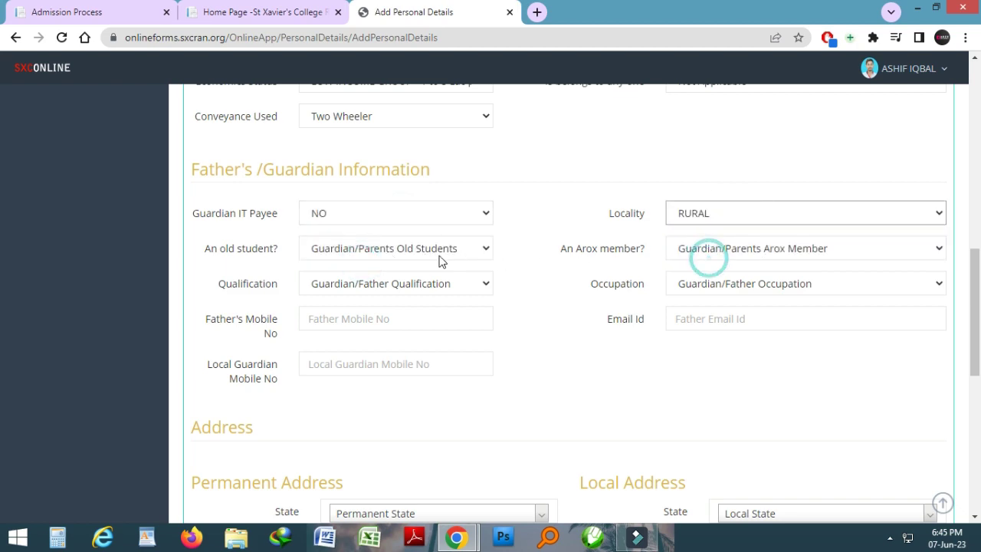
Answer NO for old student and Arox member; set guardian qualification MATRIC, occupation Private Service
{"action": "left_click", "coordinate": [386, 250]}
{"action": "left_click", "coordinate": [345, 297]}
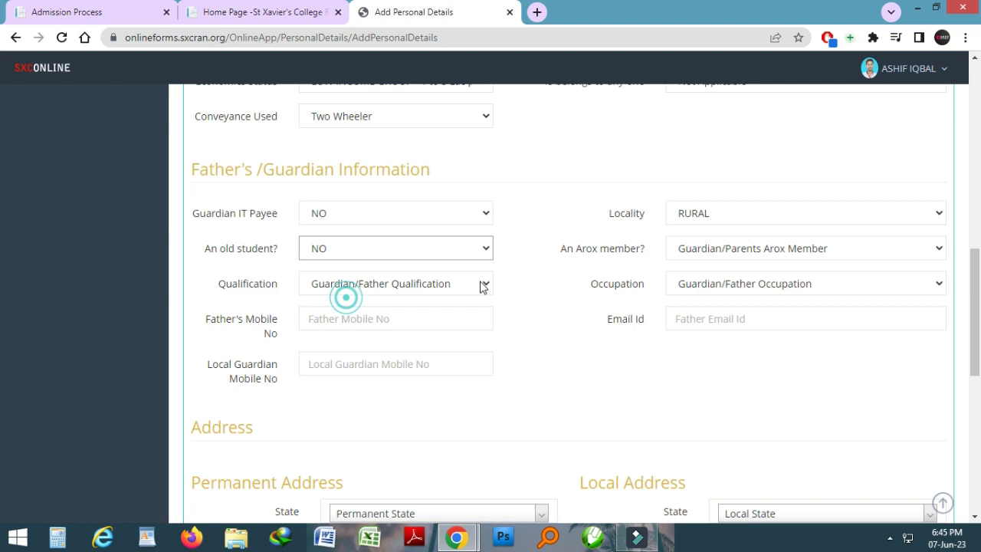
{"action": "left_click", "coordinate": [718, 251]}
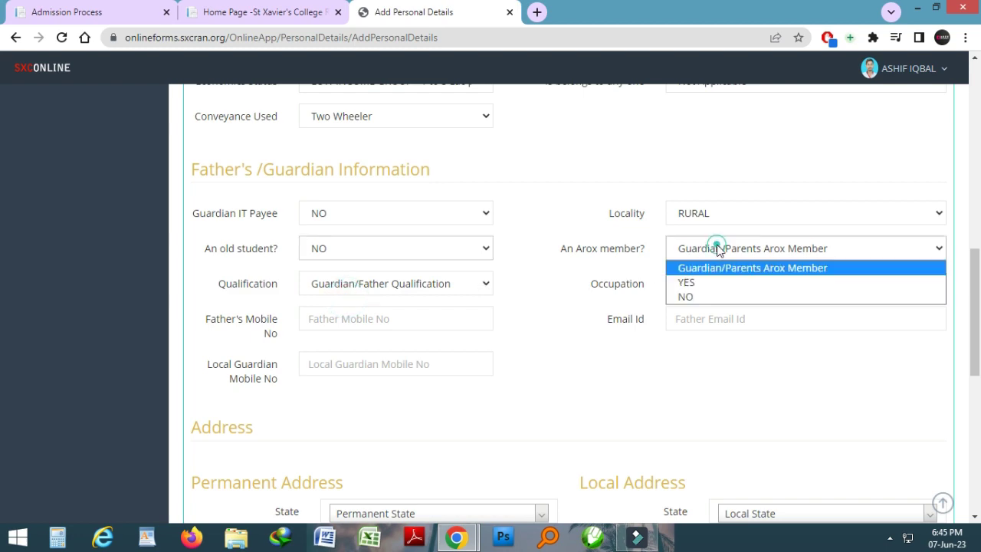
{"action": "left_click", "coordinate": [706, 301]}
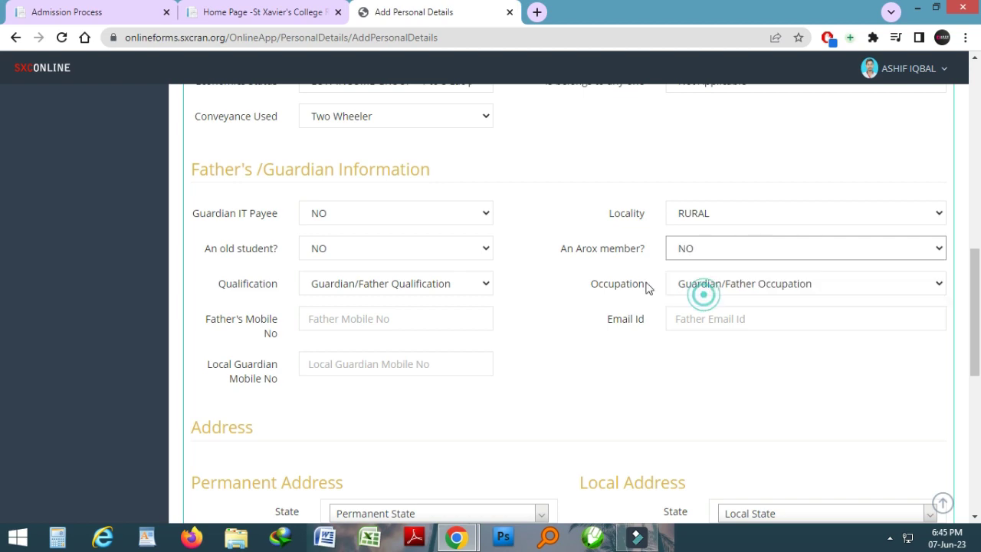
{"action": "left_click", "coordinate": [394, 285]}
{"action": "left_click", "coordinate": [366, 332]}
{"action": "left_click", "coordinate": [721, 282]}
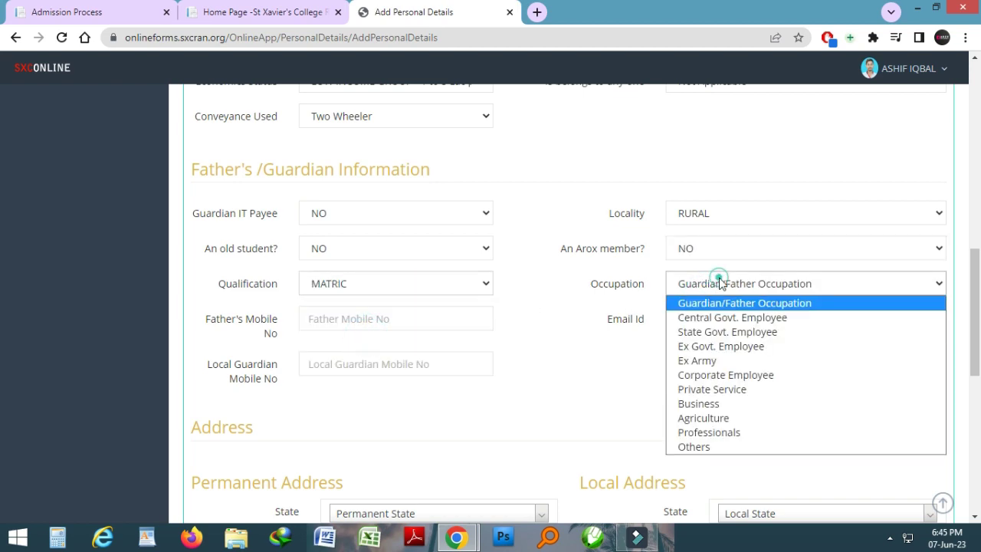
{"action": "left_click", "coordinate": [720, 389]}
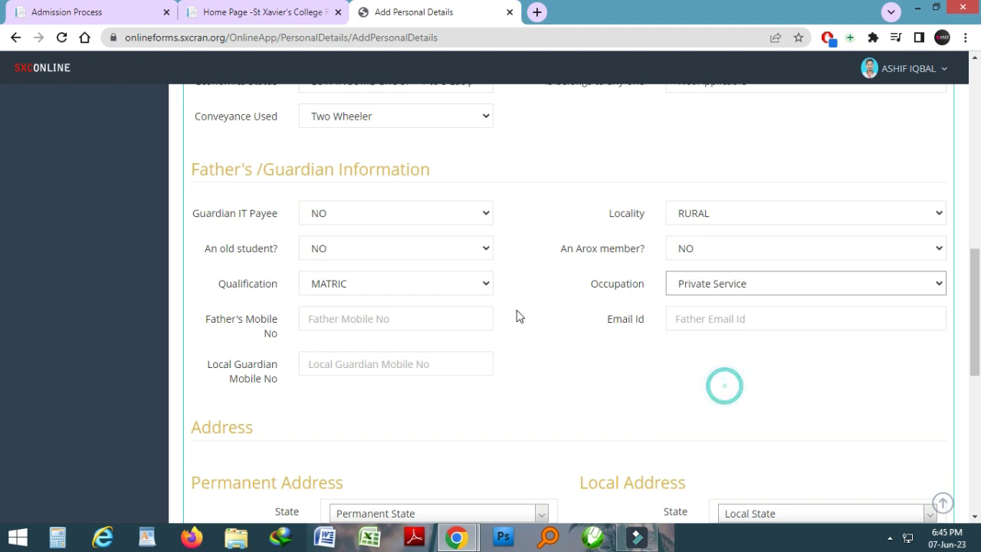
{"action": "scroll", "coordinate": [751, 344], "scroll_direction": "down", "scroll_amount": 5}
Set both the permanent and local address states to Jharkhand
{"action": "left_click", "coordinate": [448, 171]}
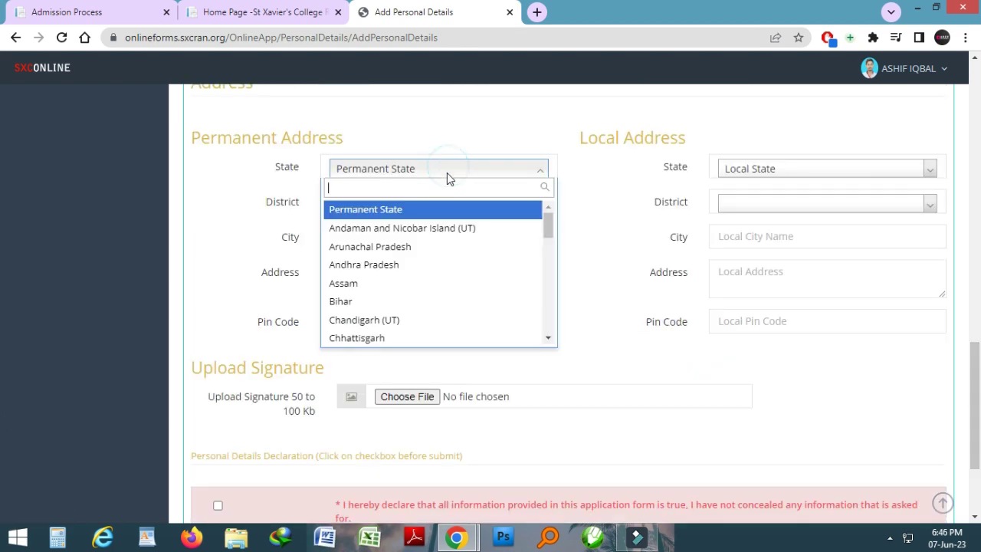
{"action": "type", "text": "jh"}
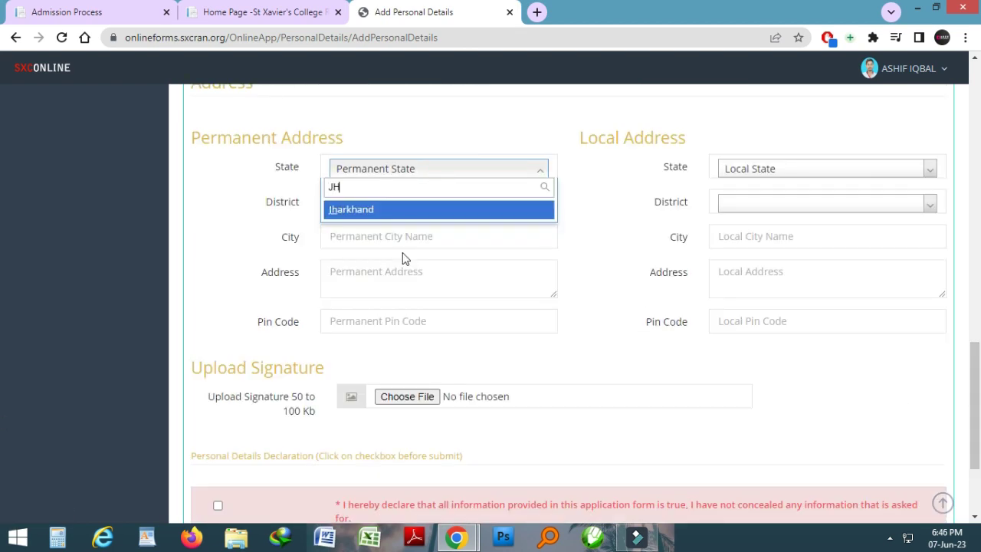
{"action": "key", "text": "Return"}
{"action": "left_click", "coordinate": [767, 169]}
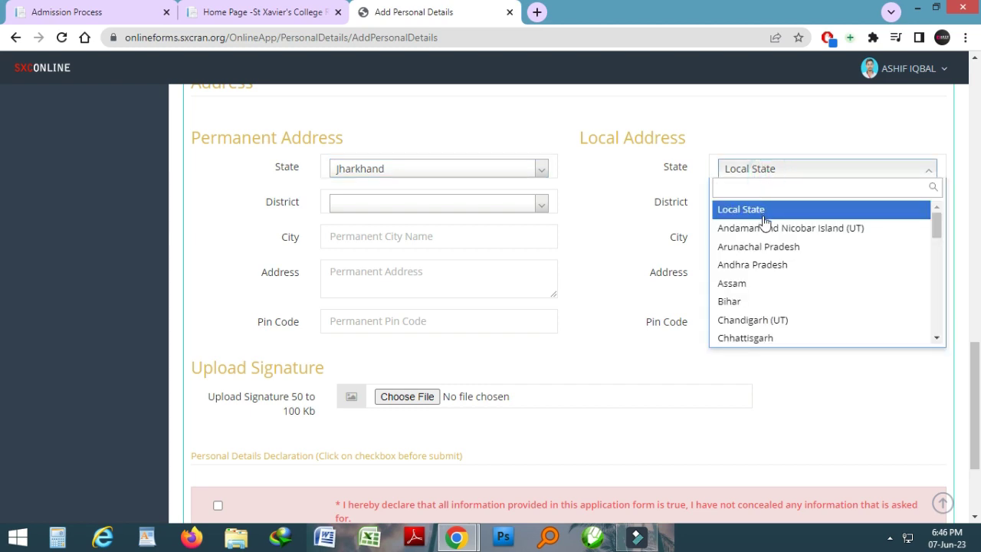
{"action": "type", "text": "jh"}
{"action": "key", "text": "Return"}
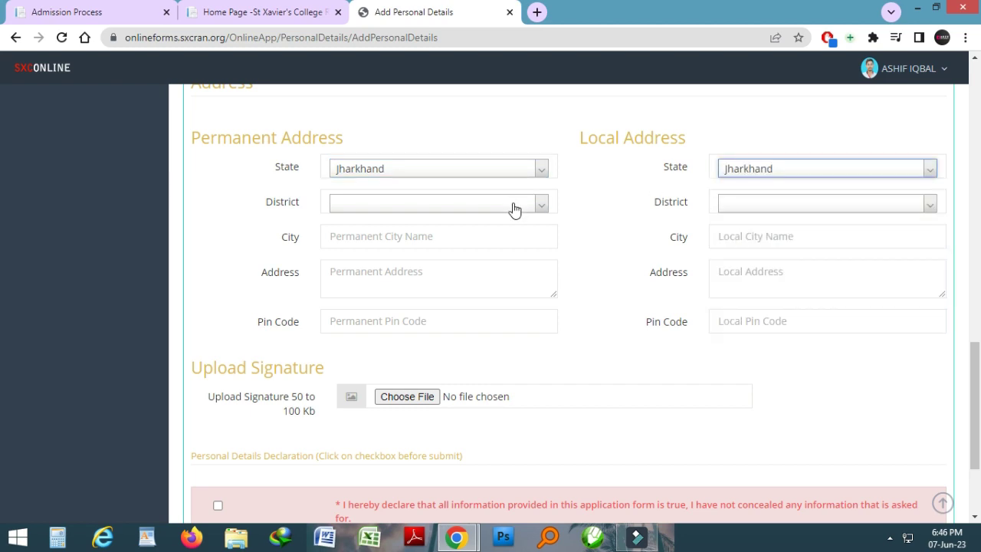
Fill the permanent address: district Dhanbad, city DHANBAD, plus street address and pin code
{"action": "left_click", "coordinate": [469, 206]}
{"action": "type", "text": "DHAN"}
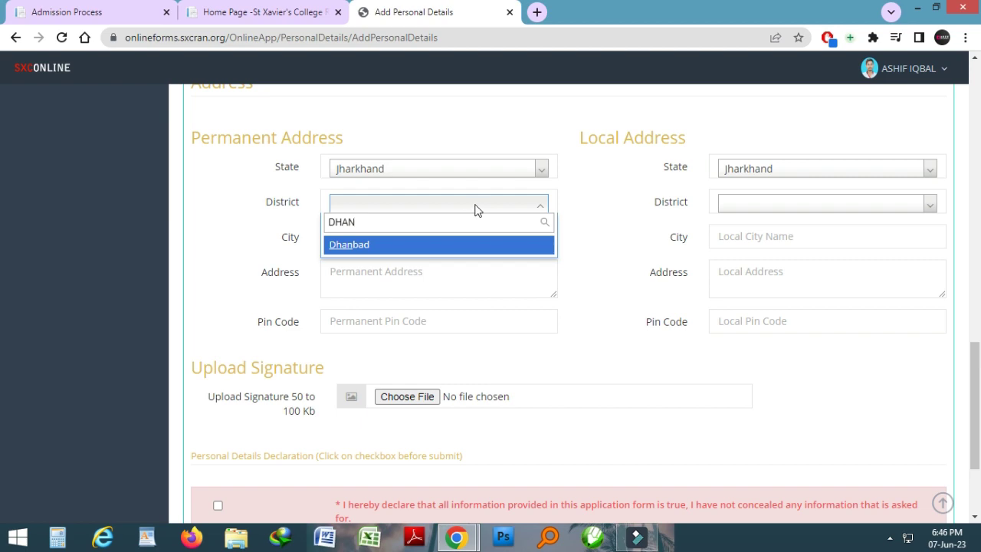
{"action": "left_click", "coordinate": [414, 245]}
{"action": "left_click", "coordinate": [399, 239]}
{"action": "type", "text": "D"}
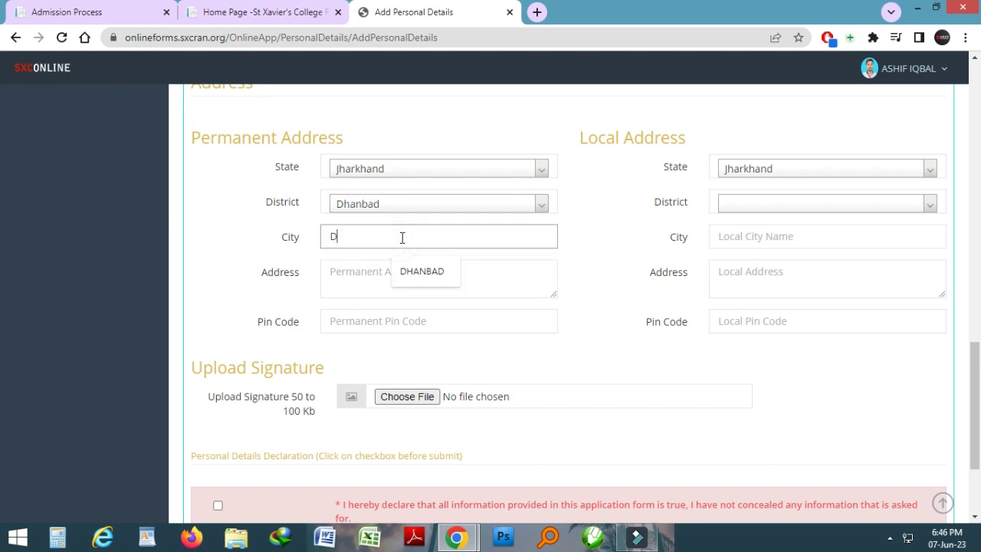
{"action": "type", "text": "HANBAD"}
{"action": "key", "text": "Tab"}
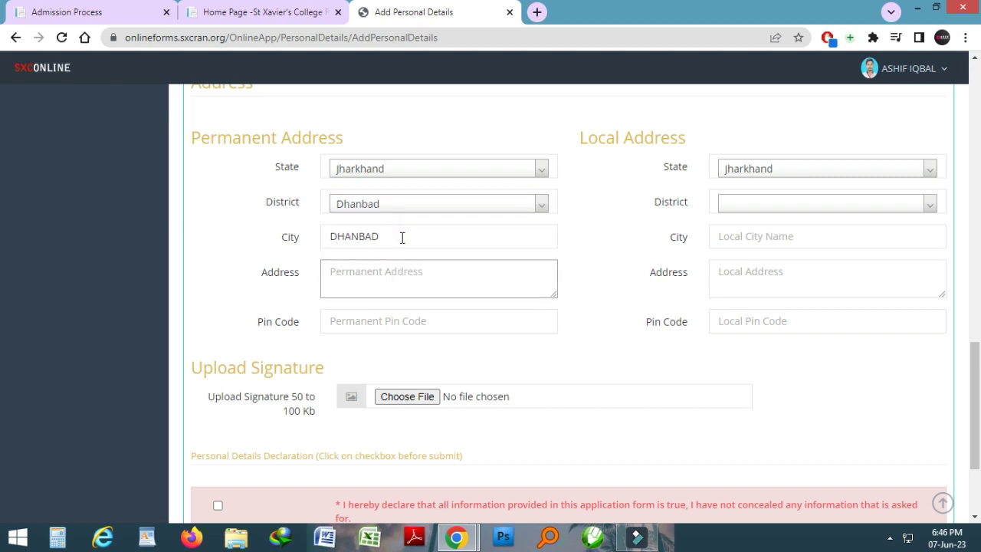
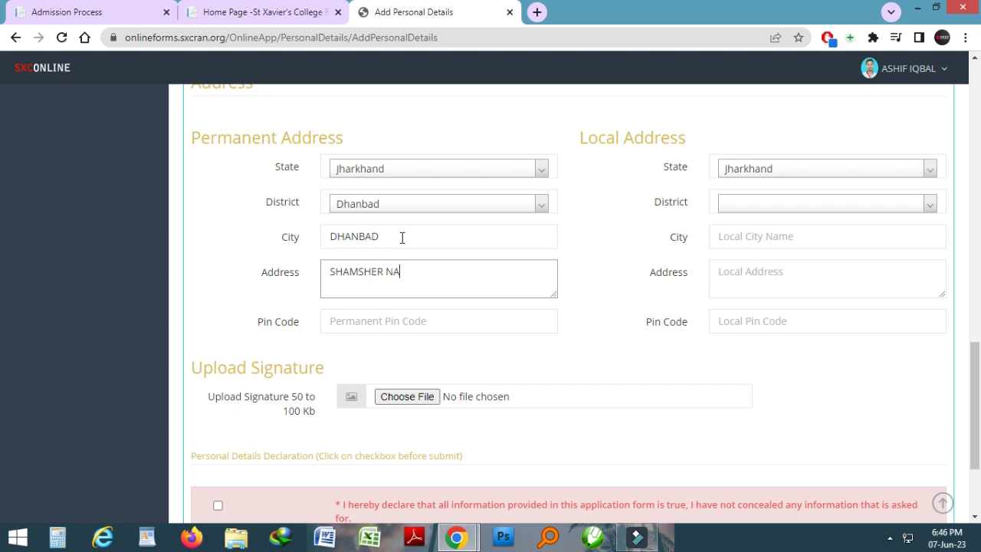
{"action": "type", "text": "828130"}
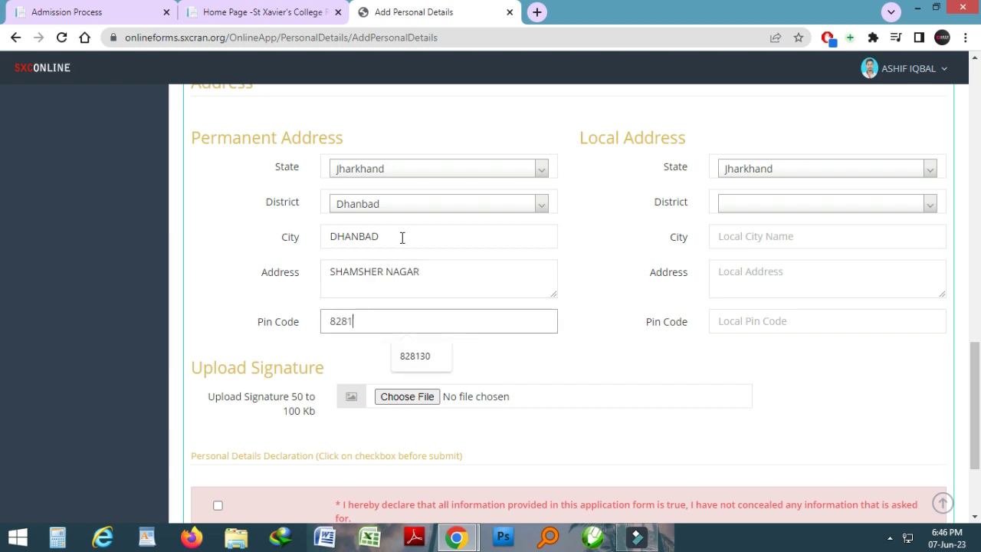
{"action": "key", "text": "Tab"}
{"action": "key", "text": "Tab"}
Fill the local address with district Dhanbad, city DHANBAD and street address, then submit personal details
{"action": "type", "text": "DHA"}
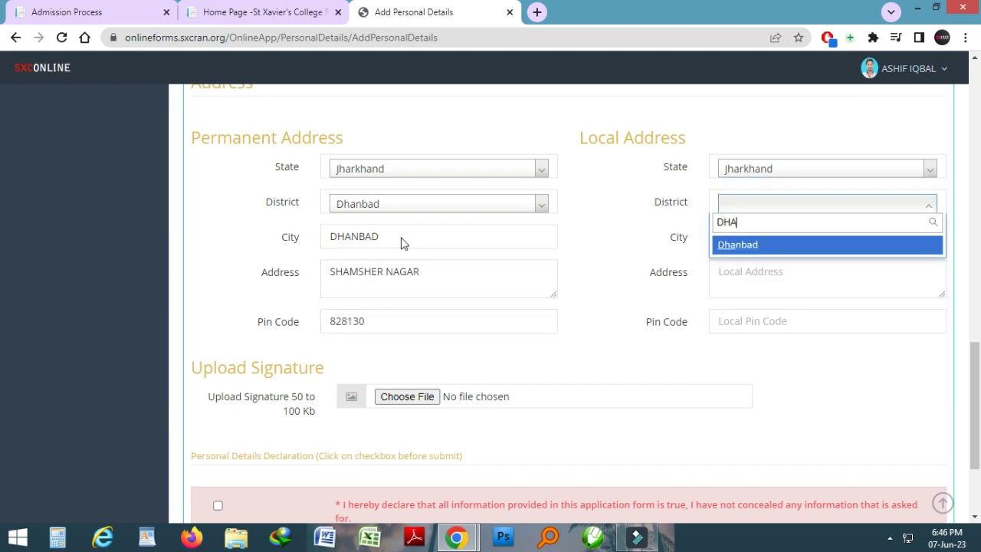
{"action": "left_click", "coordinate": [734, 245]}
{"action": "left_click", "coordinate": [751, 236]}
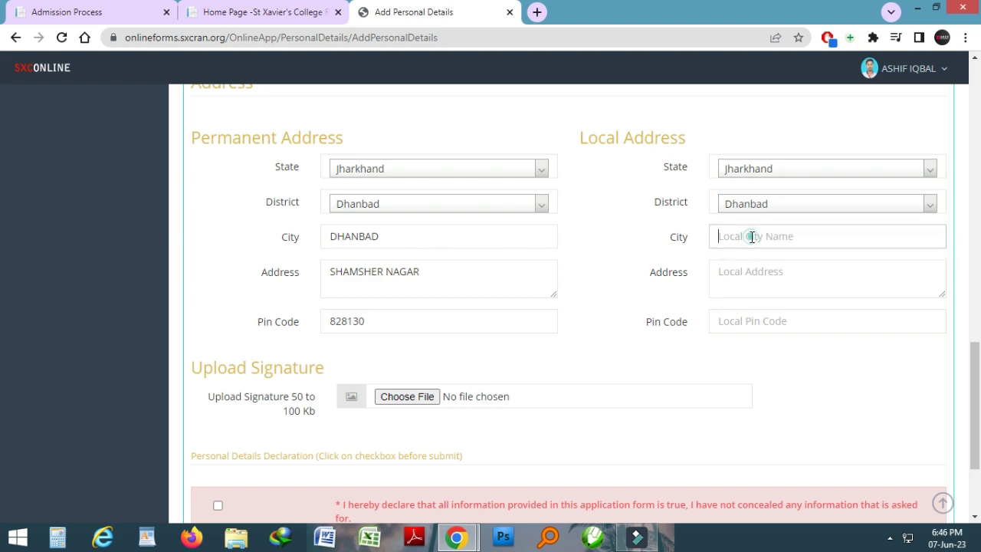
{"action": "left_click", "coordinate": [809, 274]}
{"action": "left_click", "coordinate": [777, 272]}
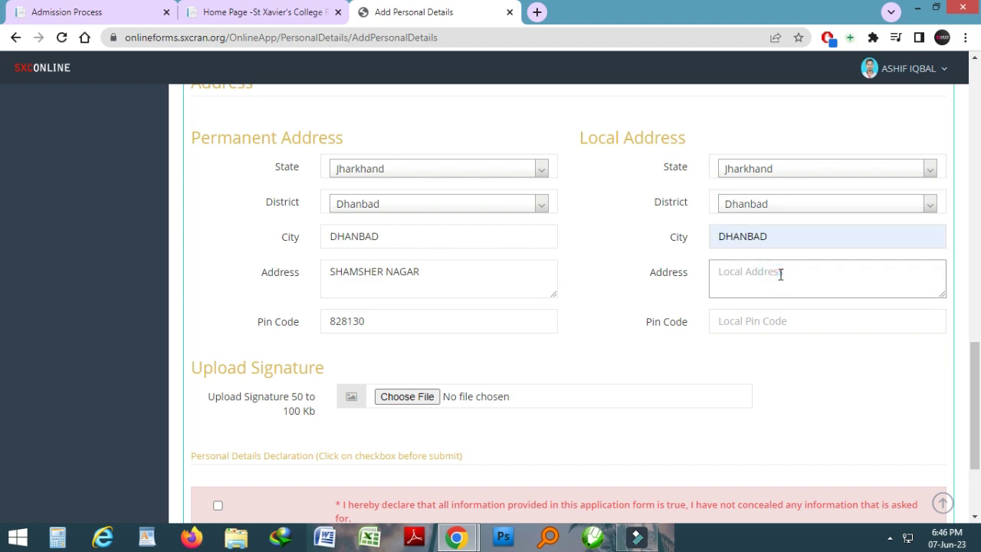
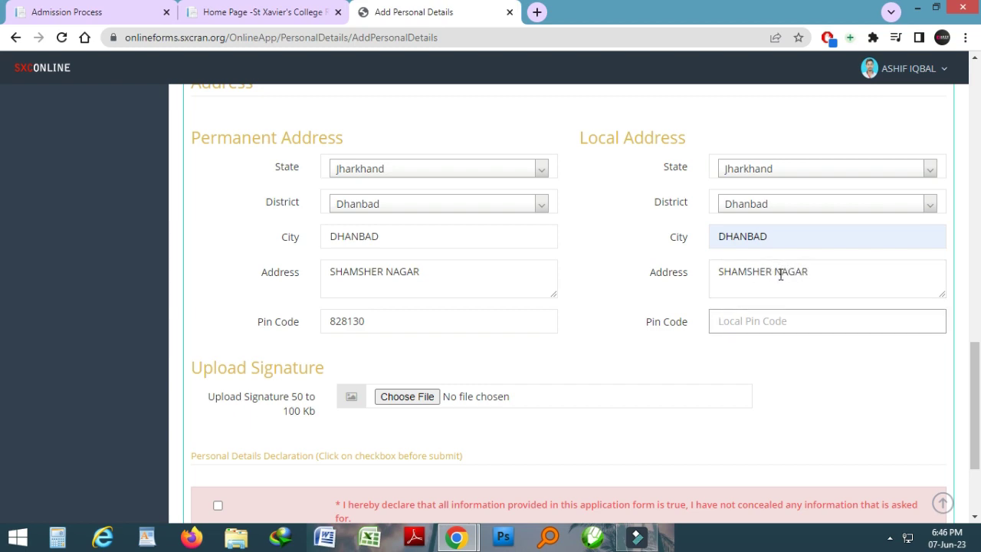
{"action": "type", "text": "828130"}
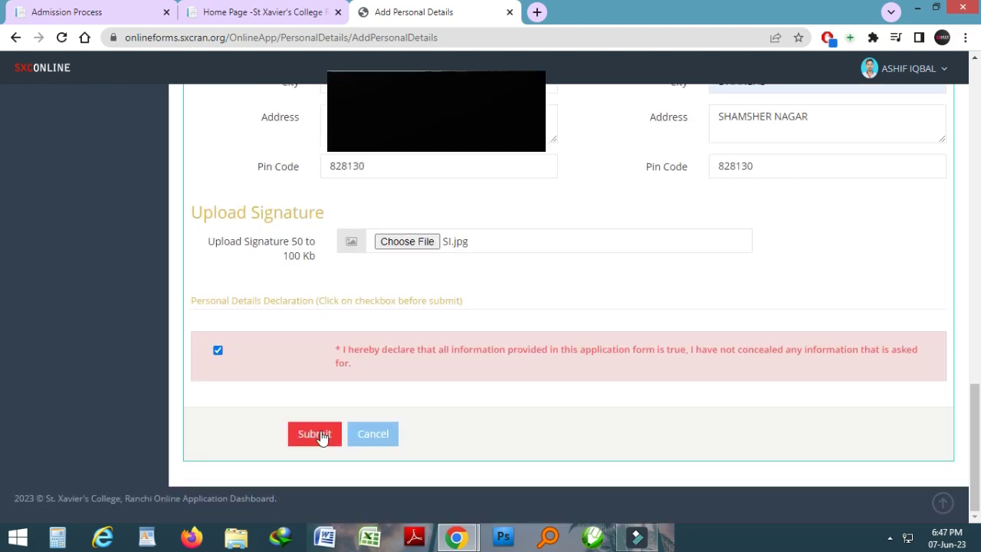
{"action": "left_click", "coordinate": [320, 434]}
{"action": "left_click", "coordinate": [221, 443]}
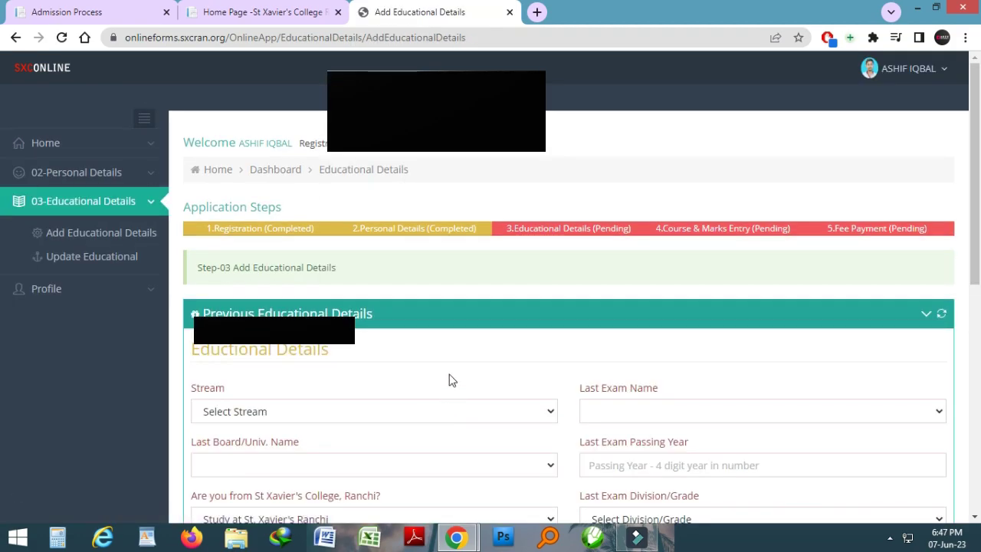
Set stream ARTS, last exam INTERMEDIATE ARTS, and last board OTHERS
{"action": "scroll", "coordinate": [452, 374], "scroll_direction": "down", "scroll_amount": 5}
{"action": "scroll", "coordinate": [467, 361], "scroll_direction": "up", "scroll_amount": 2}
{"action": "scroll", "coordinate": [490, 344], "scroll_direction": "up", "scroll_amount": 1}
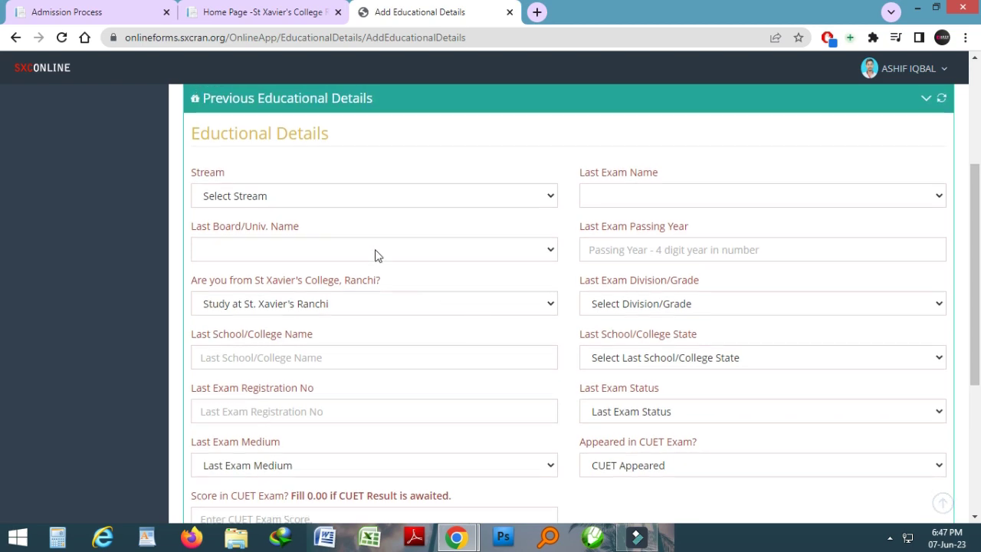
{"action": "left_click", "coordinate": [300, 197]}
{"action": "left_click", "coordinate": [262, 230]}
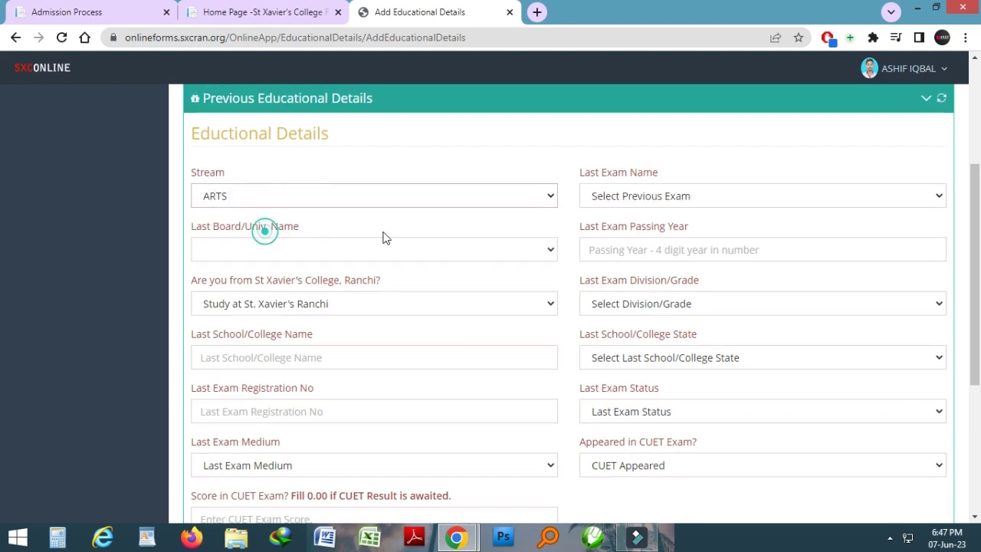
{"action": "left_click", "coordinate": [667, 197]}
{"action": "left_click", "coordinate": [660, 232]}
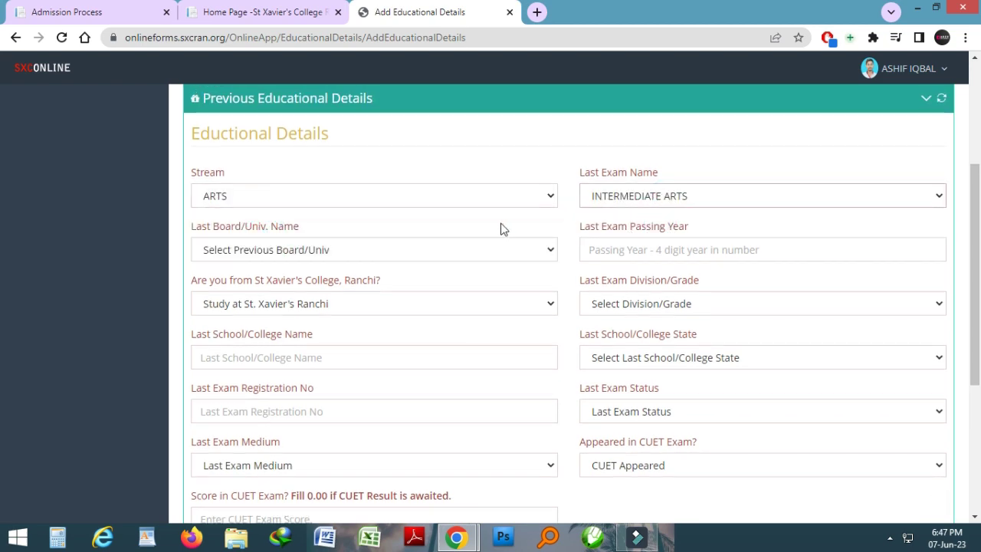
{"action": "left_click", "coordinate": [316, 250]}
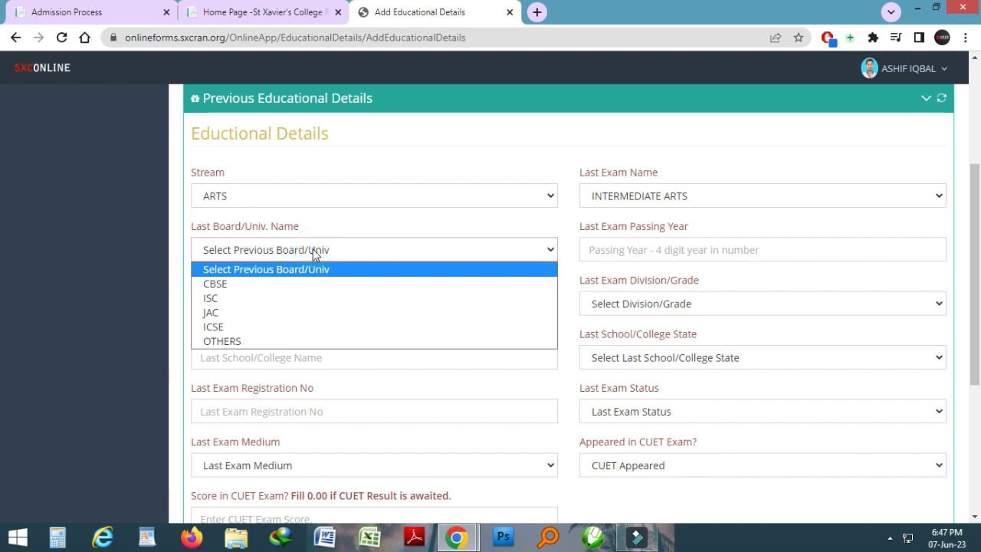
{"action": "left_click", "coordinate": [245, 342]}
Enter passing year 2021, answer NO to studying at St Xavier's, and choose 2ND division
{"action": "left_click", "coordinate": [673, 252]}
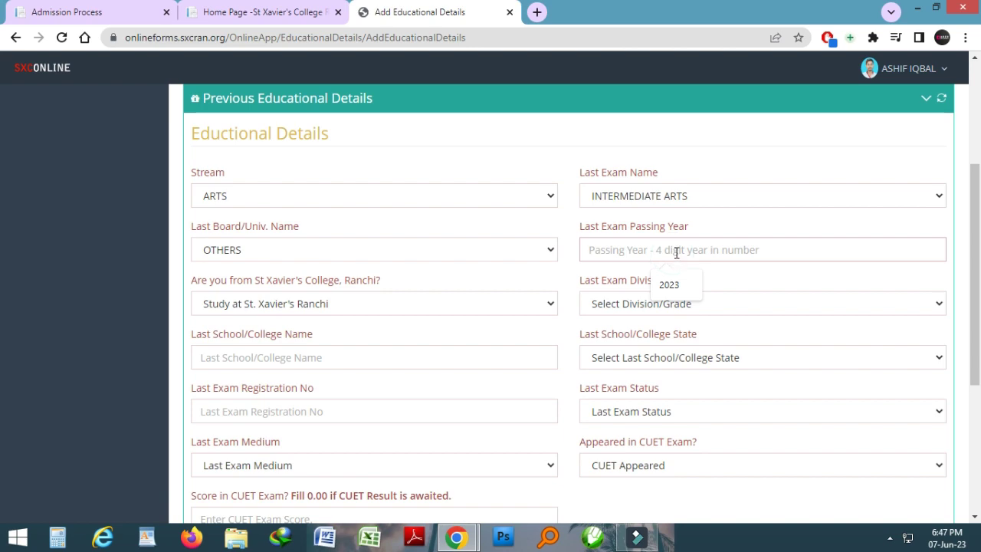
{"action": "type", "text": "2021"}
{"action": "left_click", "coordinate": [243, 303]}
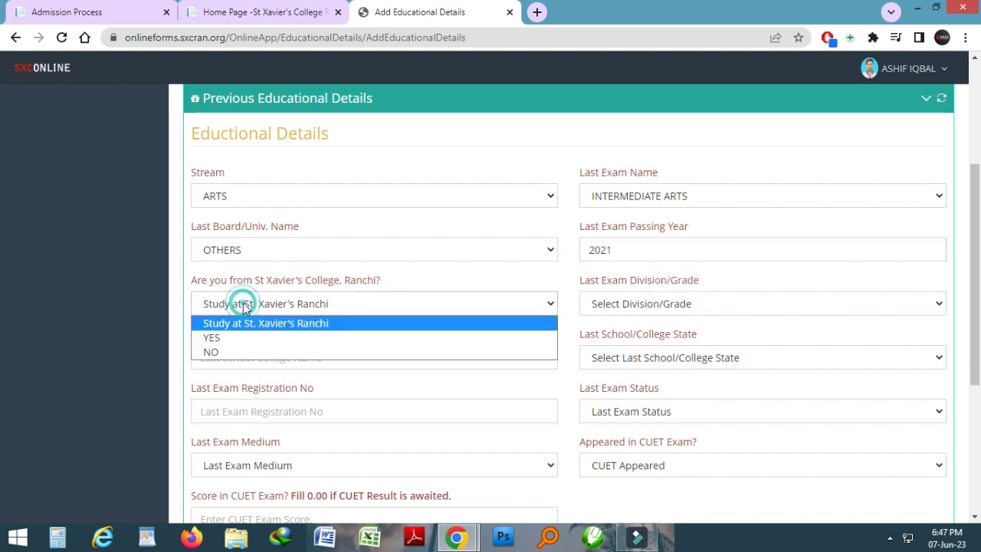
{"action": "left_click", "coordinate": [237, 352]}
{"action": "left_click", "coordinate": [641, 305]}
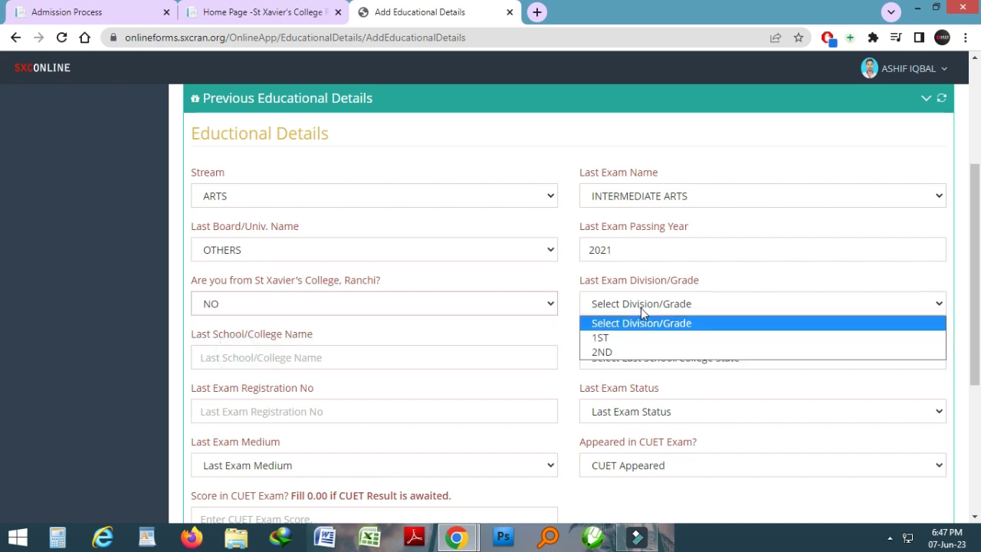
{"action": "left_click", "coordinate": [633, 352]}
Enter the last school name, school state Jharkhand, and the last exam registration number
{"action": "scroll", "coordinate": [539, 333], "scroll_direction": "down", "scroll_amount": 1}
{"action": "left_click", "coordinate": [290, 286]}
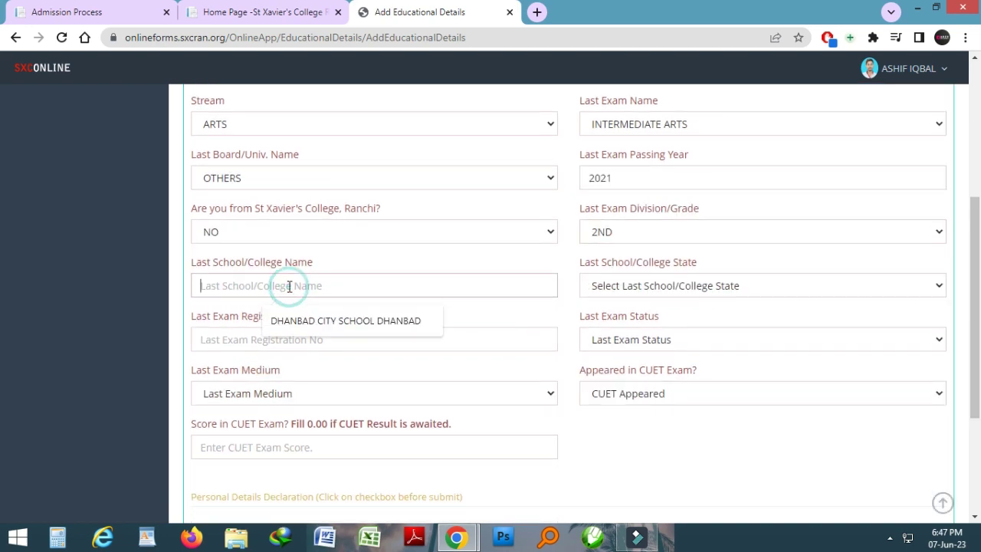
{"action": "type", "text": "ISL JHARIA"}
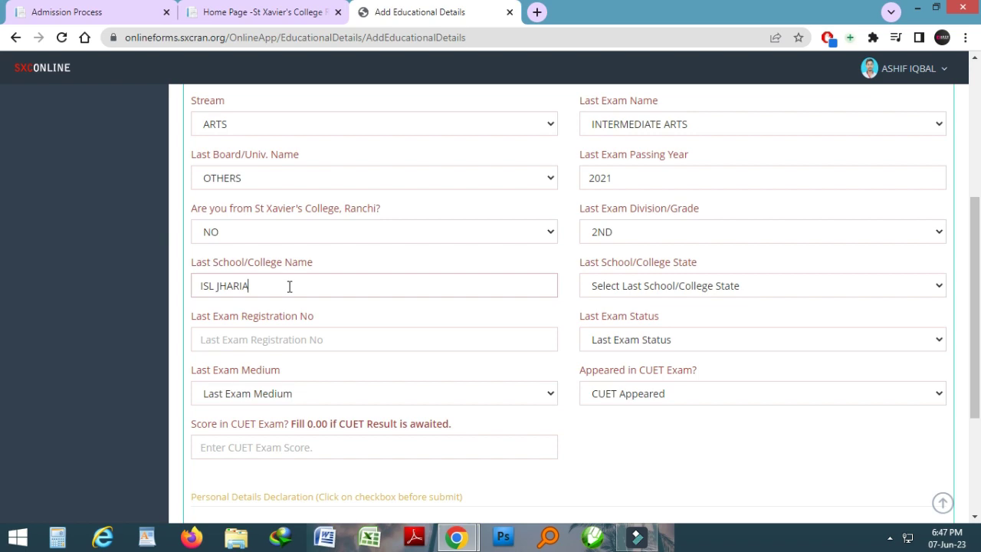
{"action": "key", "text": "Tab"}
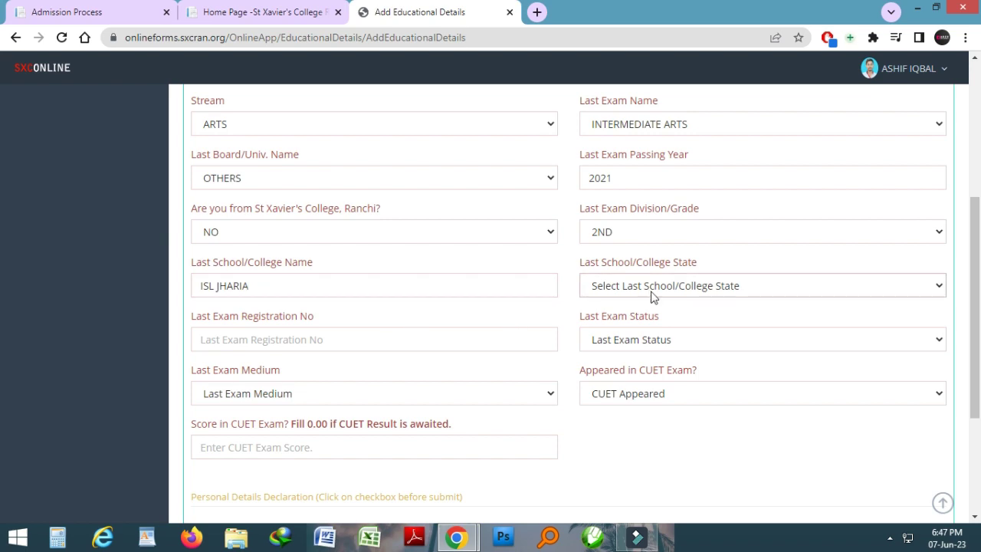
{"action": "left_click", "coordinate": [672, 284]}
{"action": "key", "text": "j"}
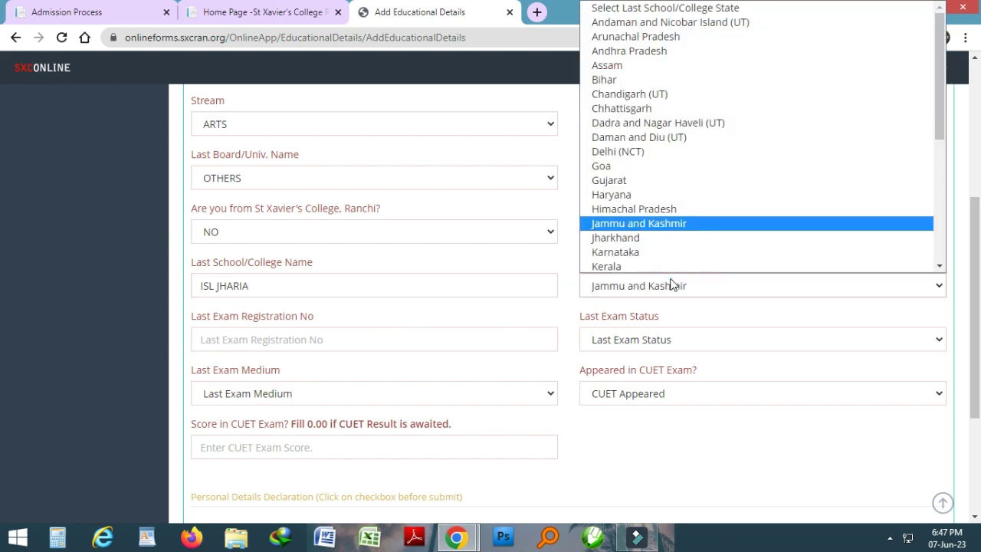
{"action": "key", "text": "Down"}
{"action": "key", "text": "Return"}
{"action": "left_click", "coordinate": [300, 346]}
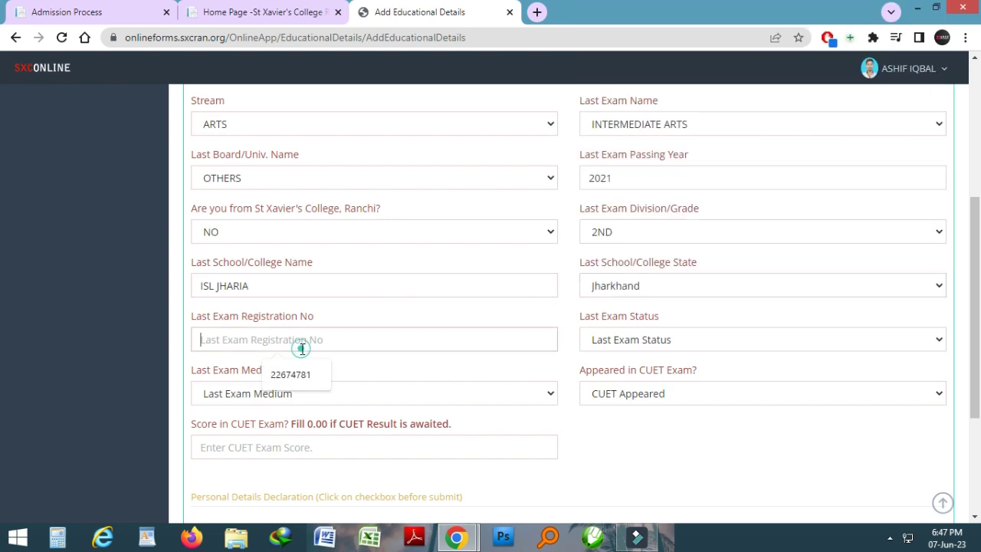
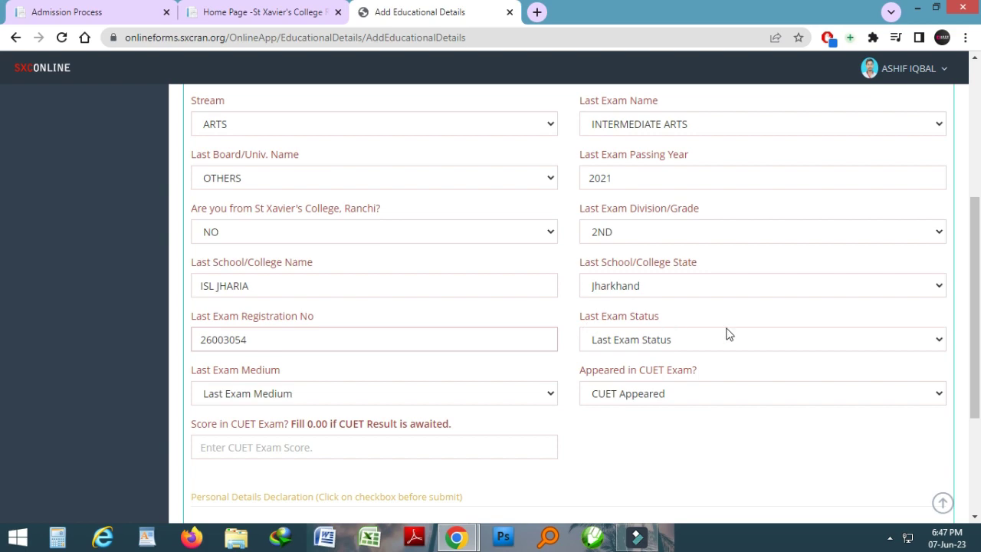
Mark the last exam result Declared, medium English, and CUET appearance No
{"action": "left_click", "coordinate": [729, 334]}
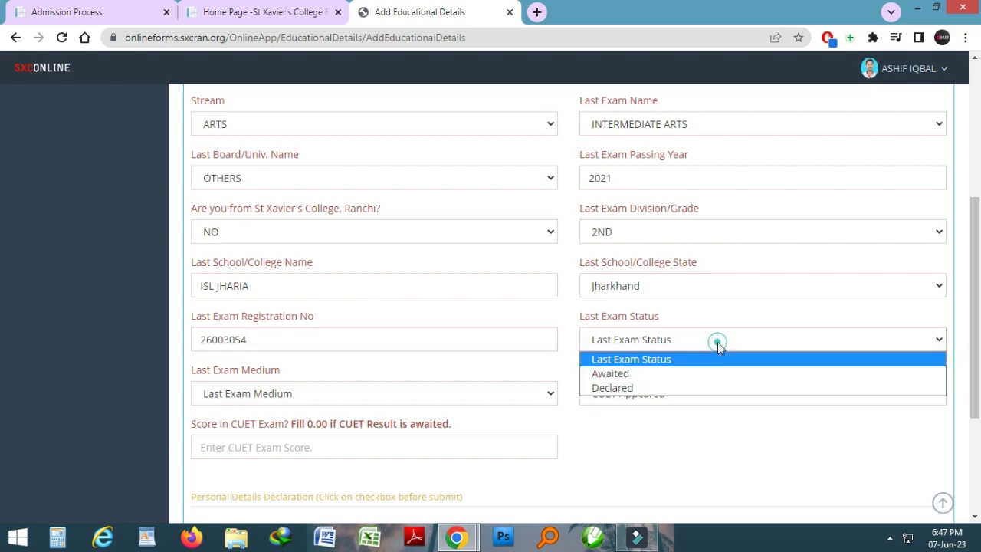
{"action": "left_click", "coordinate": [640, 387]}
{"action": "left_click", "coordinate": [297, 394]}
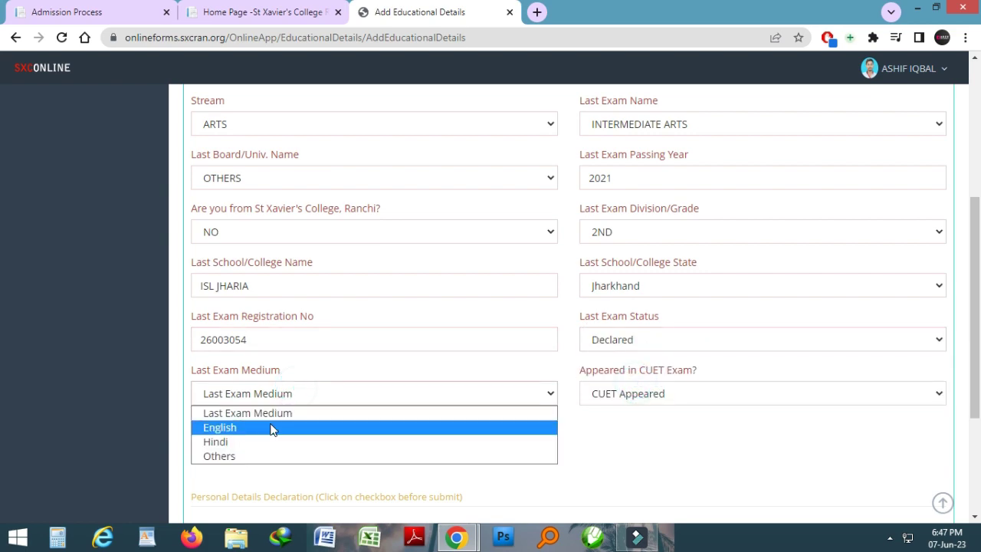
{"action": "left_click", "coordinate": [259, 429]}
{"action": "left_click", "coordinate": [673, 398]}
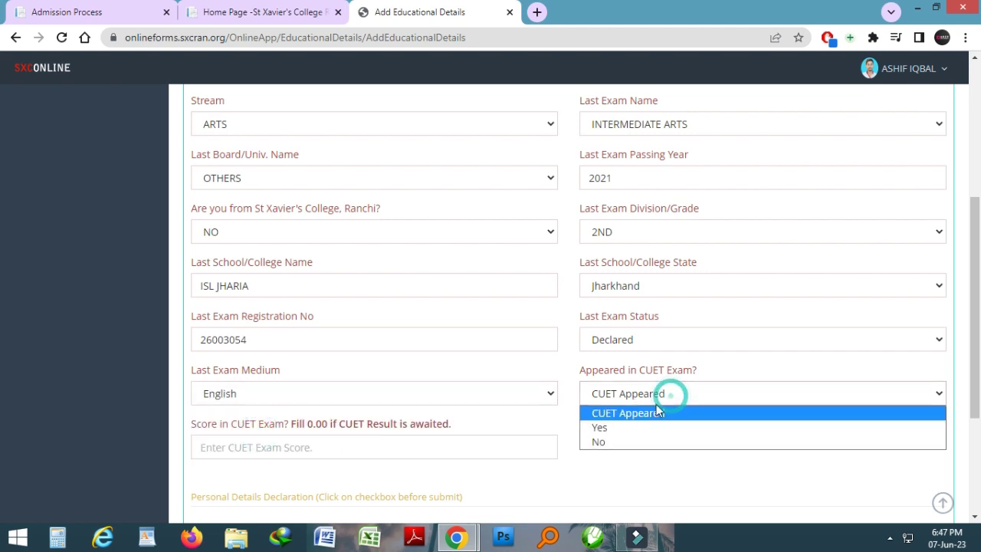
{"action": "left_click", "coordinate": [626, 442]}
Agree to the declaration, save educational details, tick the 10th certificate, and upload the documents PDF
{"action": "scroll", "coordinate": [403, 431], "scroll_direction": "down", "scroll_amount": 1}
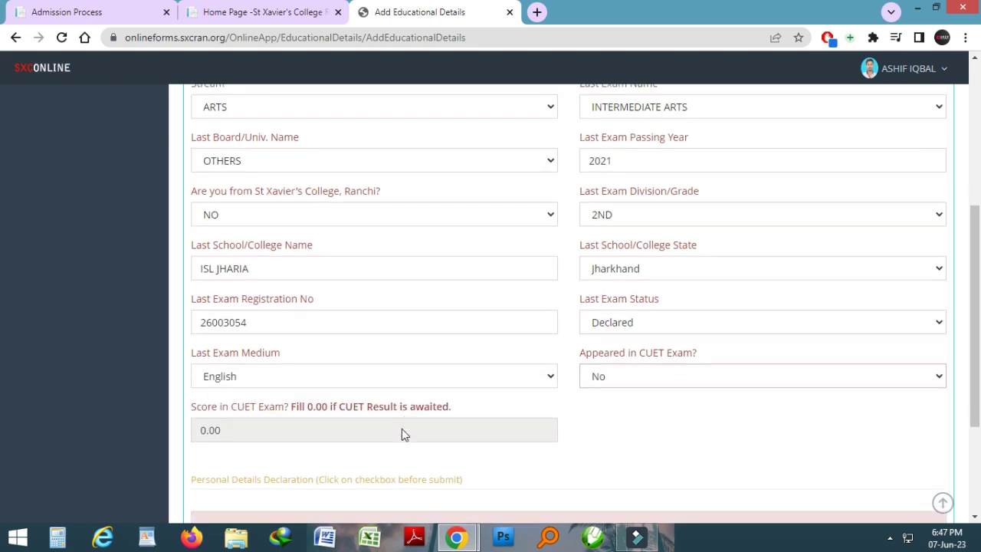
{"action": "scroll", "coordinate": [597, 338], "scroll_direction": "down", "scroll_amount": 2}
{"action": "left_click", "coordinate": [218, 353]}
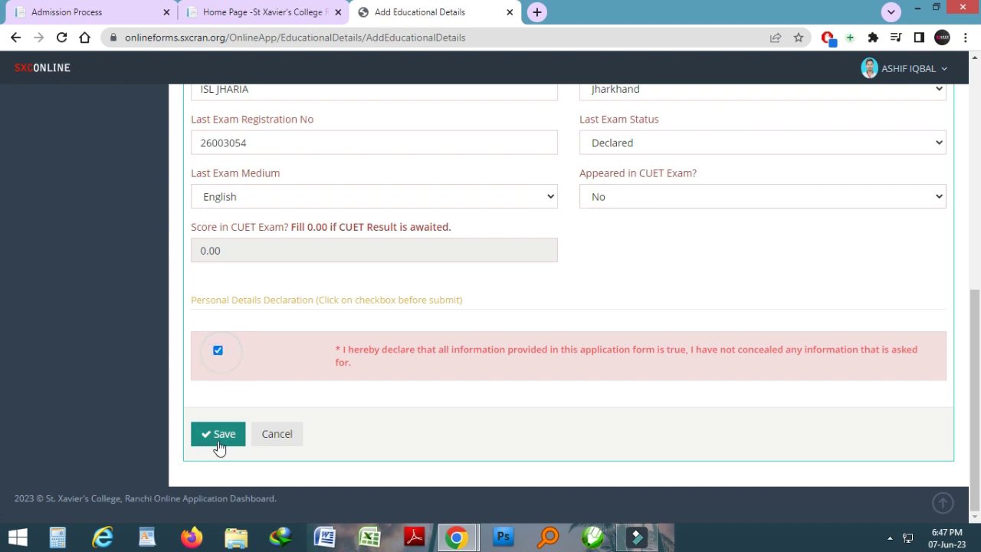
{"action": "left_click", "coordinate": [218, 435]}
{"action": "left_click", "coordinate": [230, 258]}
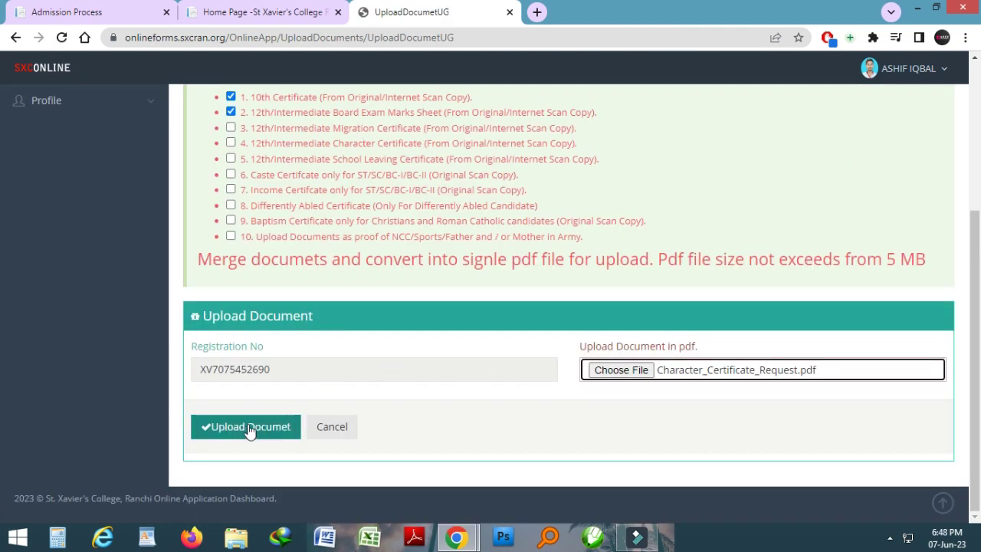
{"action": "left_click", "coordinate": [250, 429]}
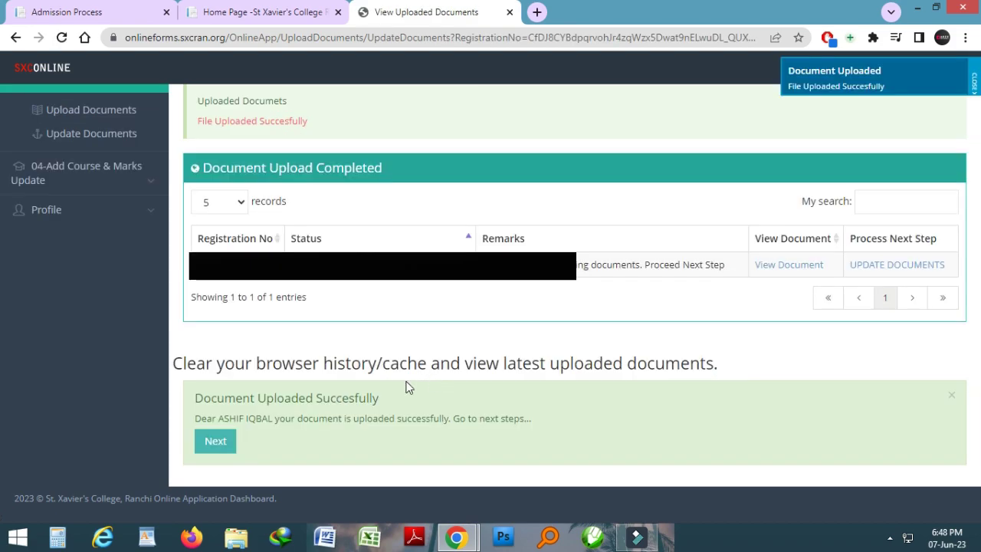
{"action": "left_click", "coordinate": [231, 446]}
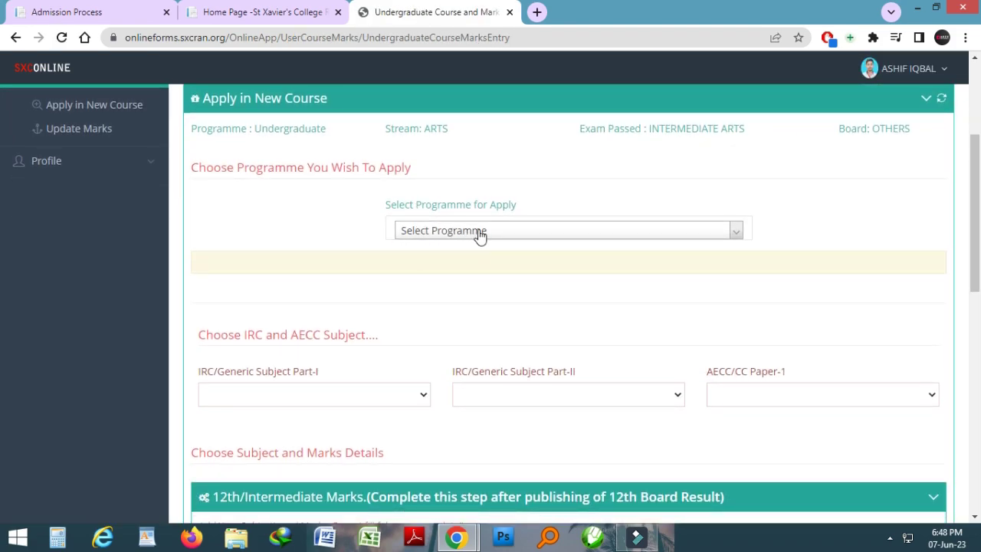
Choose B.A.(Hons.)-English as the programme to apply for
{"action": "left_click", "coordinate": [479, 230]}
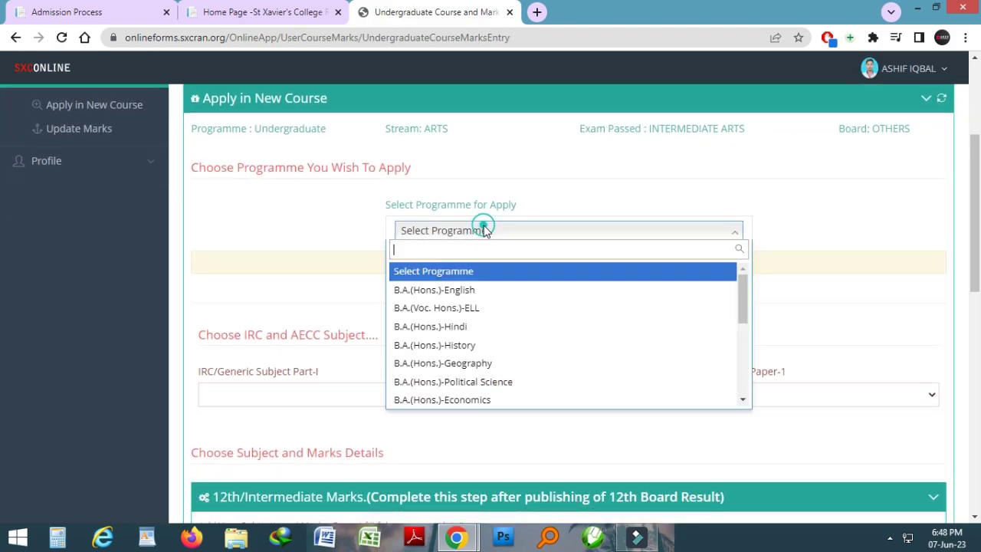
{"action": "left_click", "coordinate": [482, 296]}
{"action": "scroll", "coordinate": [391, 307], "scroll_direction": "down", "scroll_amount": 3}
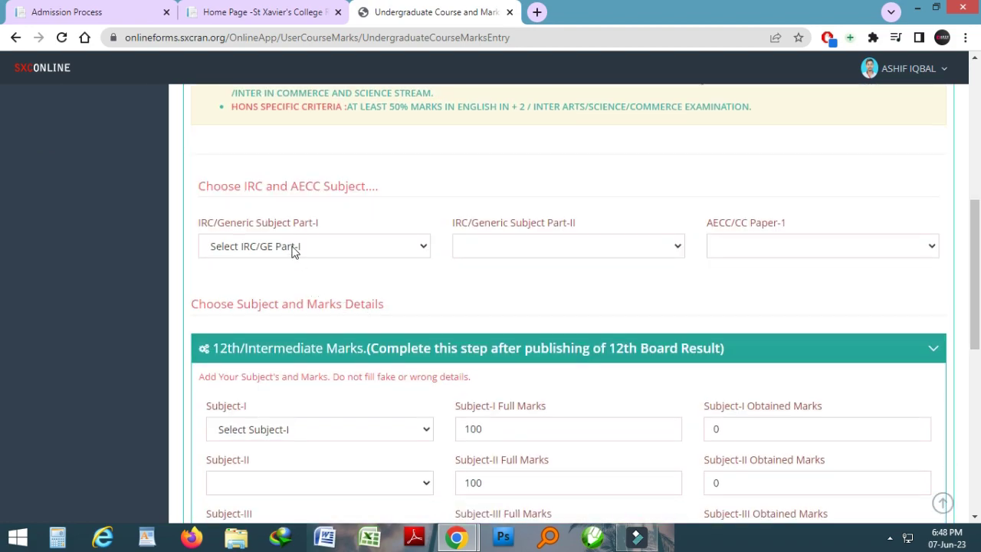
Set History and Economics as IRC Part-I and Part-II, and English Communication as AECC
{"action": "left_click", "coordinate": [294, 248]}
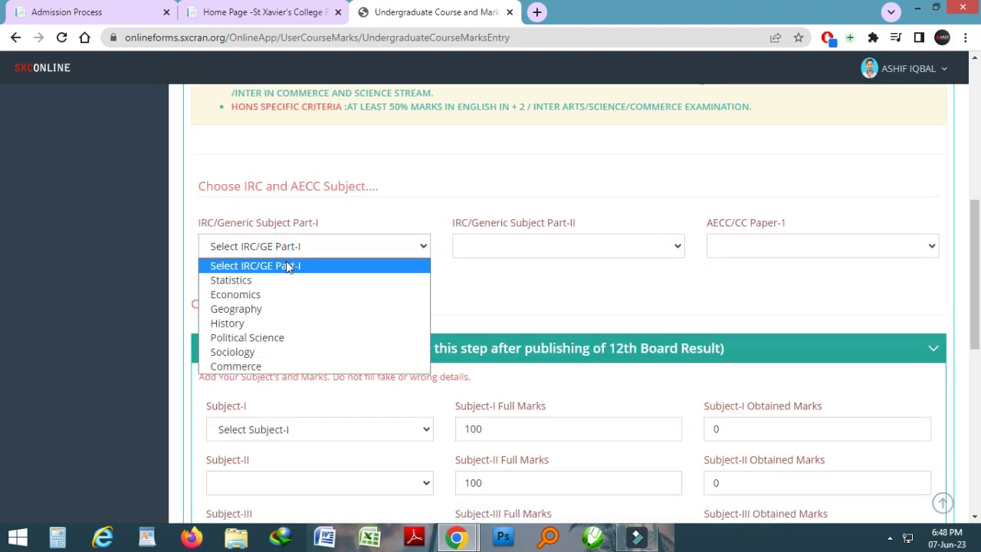
{"action": "left_click", "coordinate": [237, 322]}
{"action": "left_click", "coordinate": [508, 249]}
{"action": "left_click", "coordinate": [513, 295]}
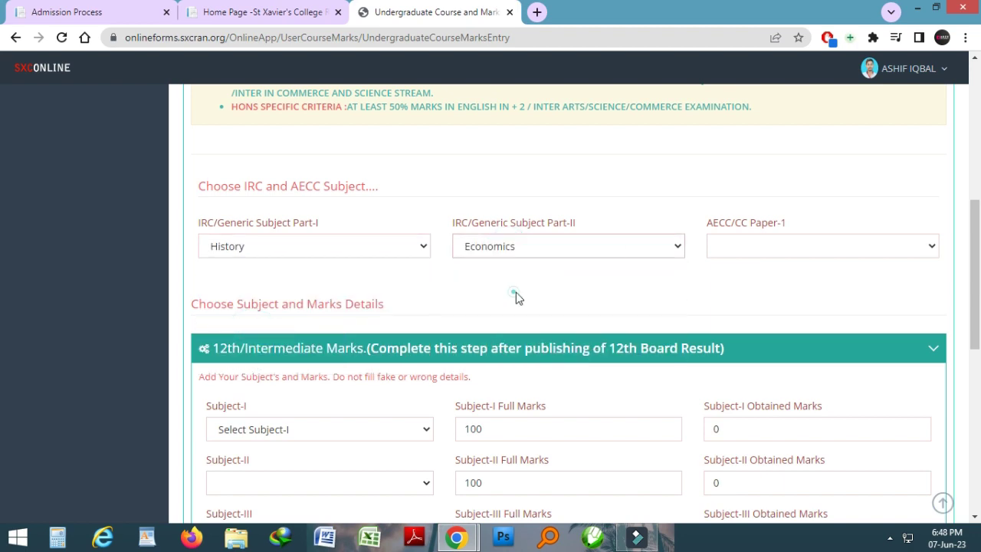
{"action": "left_click", "coordinate": [784, 251]}
{"action": "left_click", "coordinate": [805, 282]}
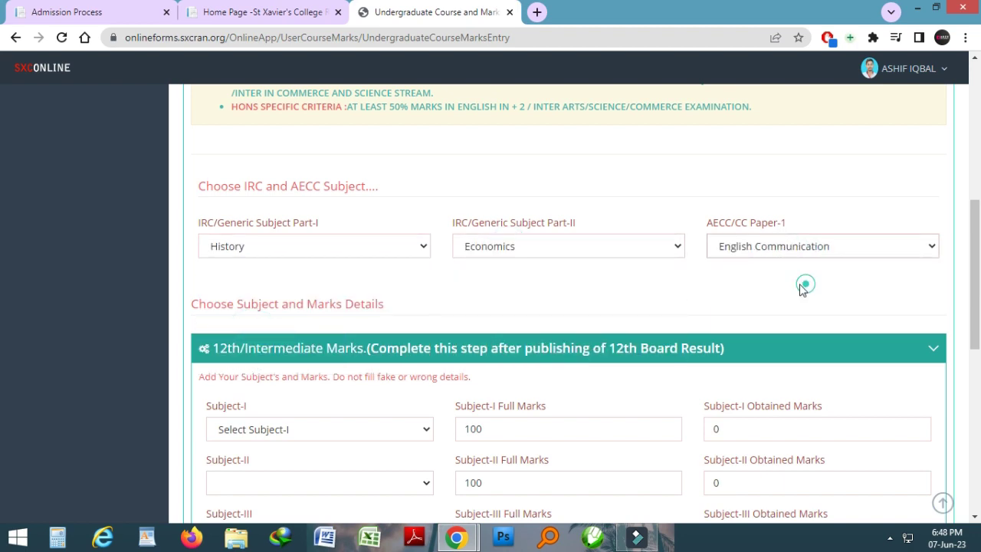
{"action": "scroll", "coordinate": [637, 303], "scroll_direction": "down", "scroll_amount": 1}
{"action": "scroll", "coordinate": [622, 305], "scroll_direction": "down", "scroll_amount": 3}
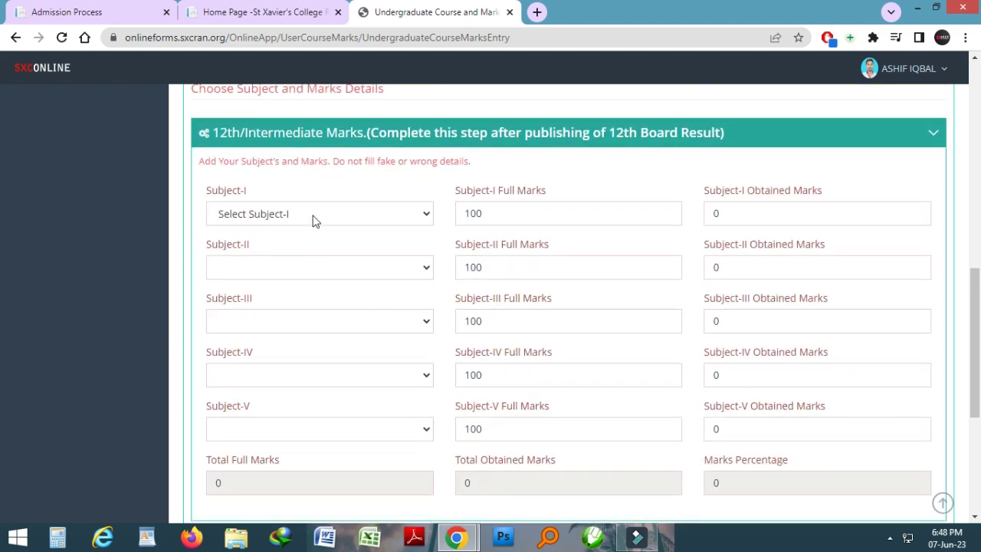
Record Subject-I as English with 55 marks and Subject-II as History with 45 marks
{"action": "left_click", "coordinate": [313, 214]}
{"action": "left_click", "coordinate": [281, 248]}
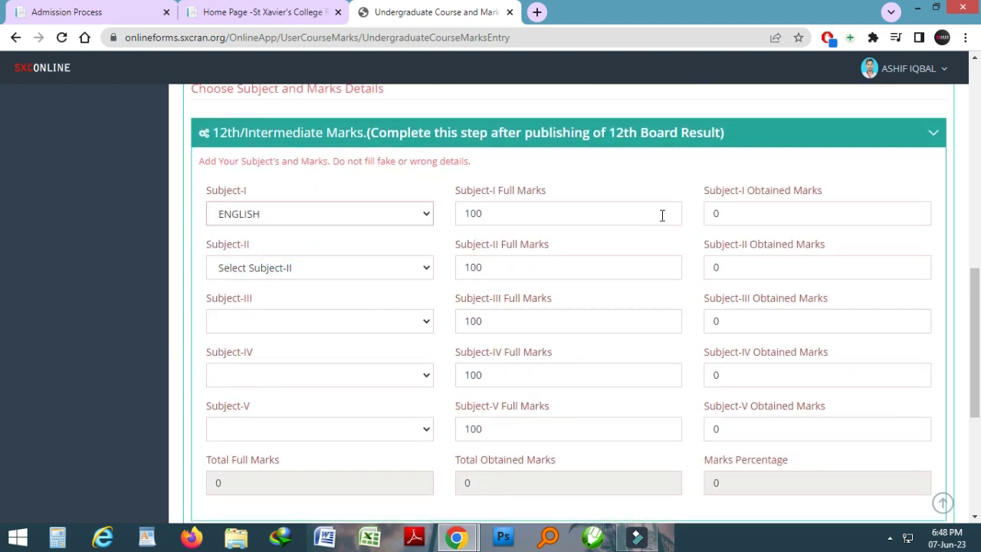
{"action": "double_click", "coordinate": [715, 216]}
{"action": "type", "text": "55"}
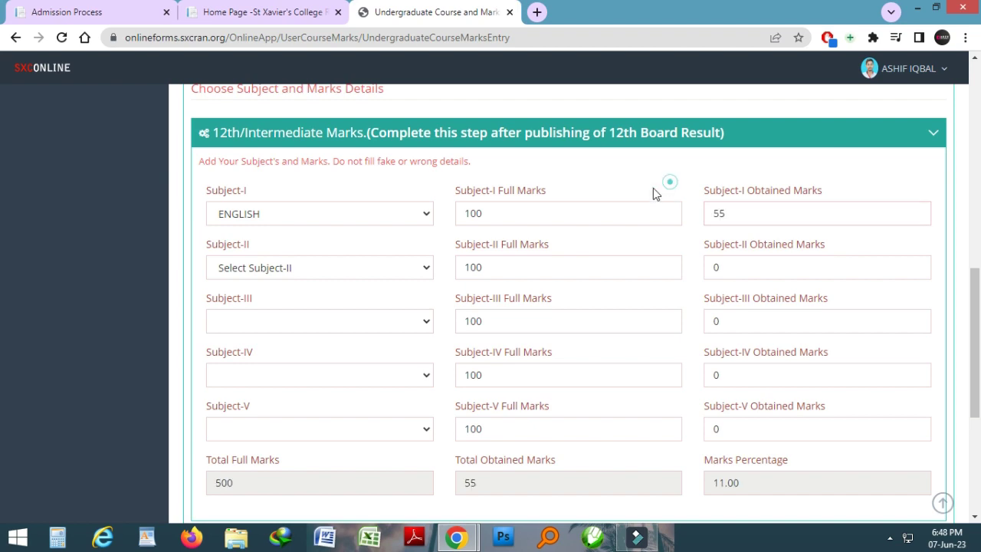
{"action": "left_click", "coordinate": [303, 270]}
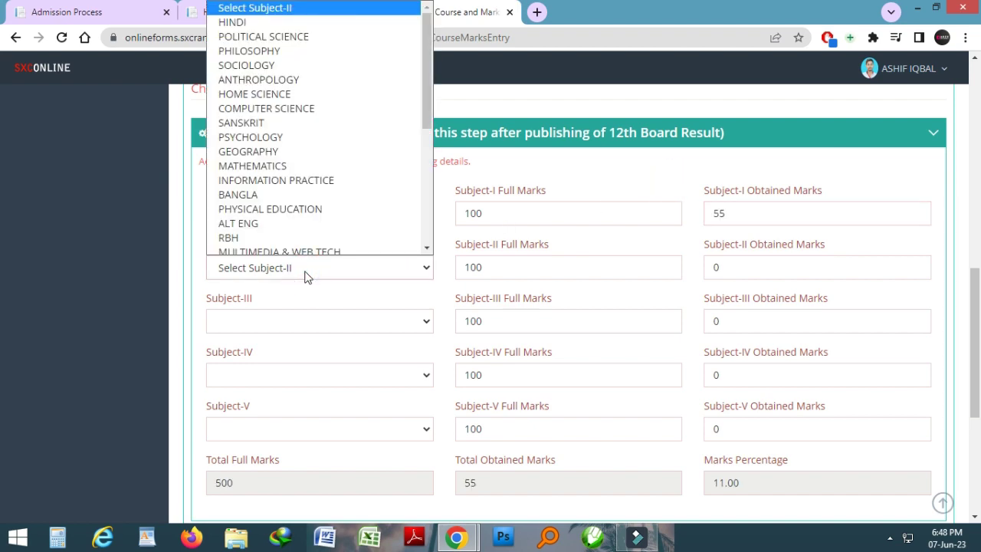
{"action": "type", "text": "his"}
{"action": "key", "text": "Return"}
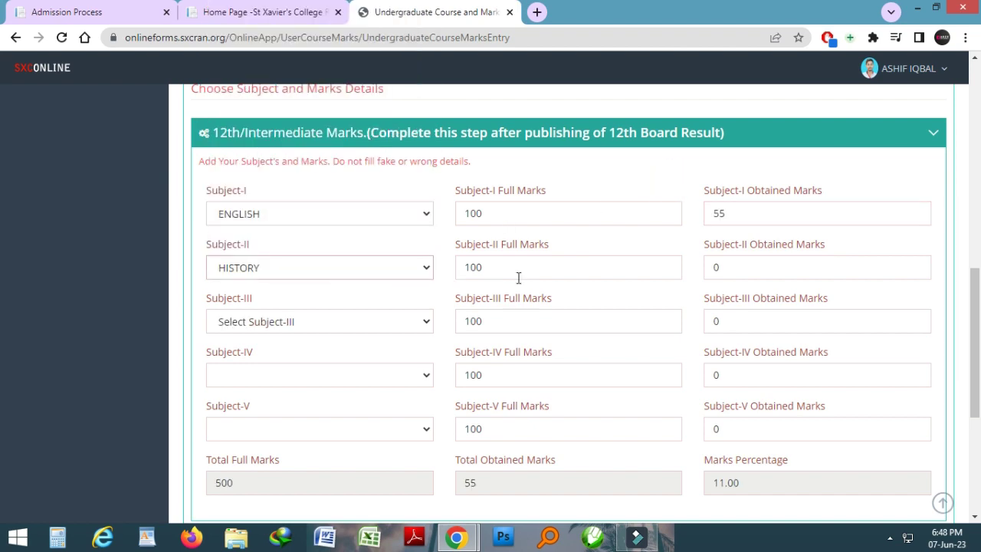
{"action": "double_click", "coordinate": [709, 273]}
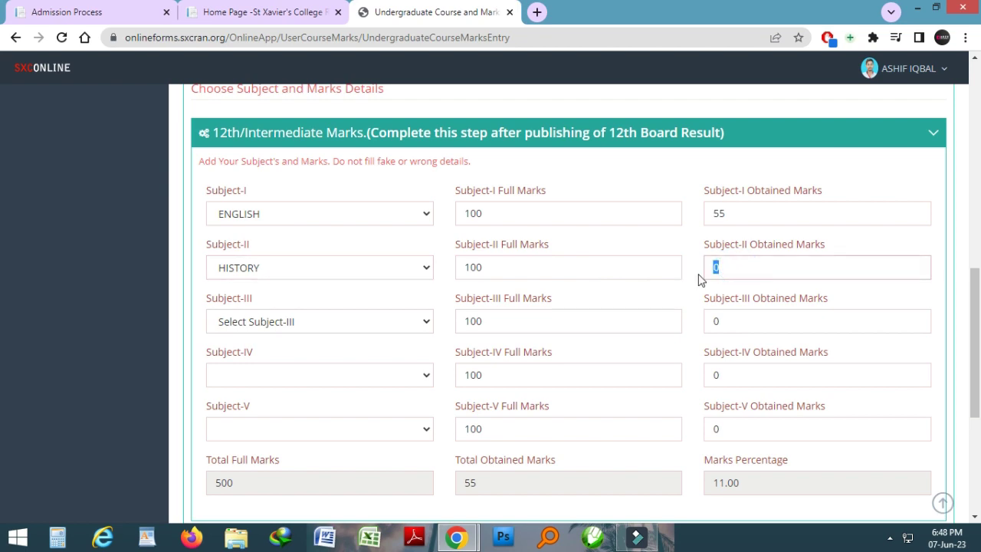
Record Subjects III–V as Economics (74), Hindi (45) and Computer Science (42)
{"action": "left_click", "coordinate": [322, 322]}
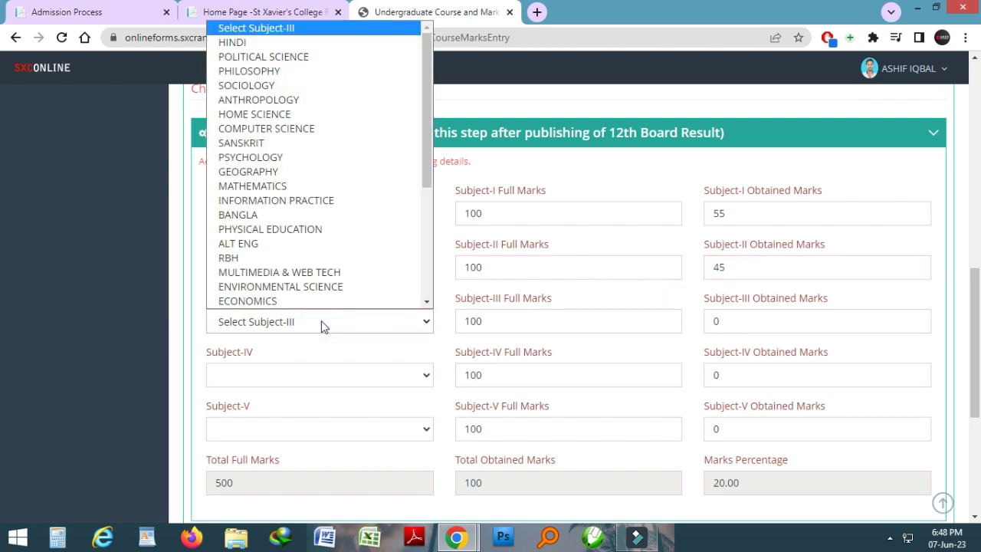
{"action": "left_click", "coordinate": [298, 301]}
{"action": "left_click", "coordinate": [507, 321]}
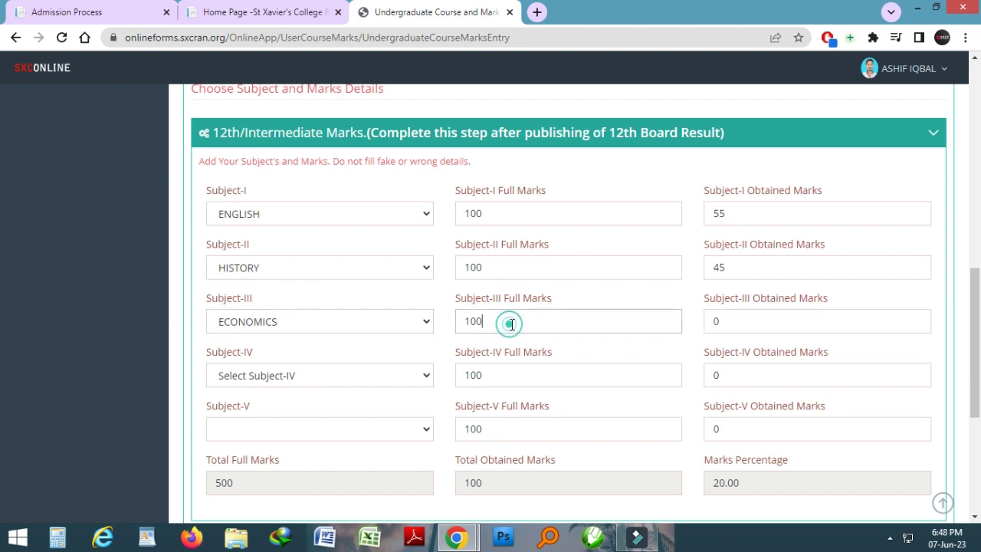
{"action": "double_click", "coordinate": [740, 326]}
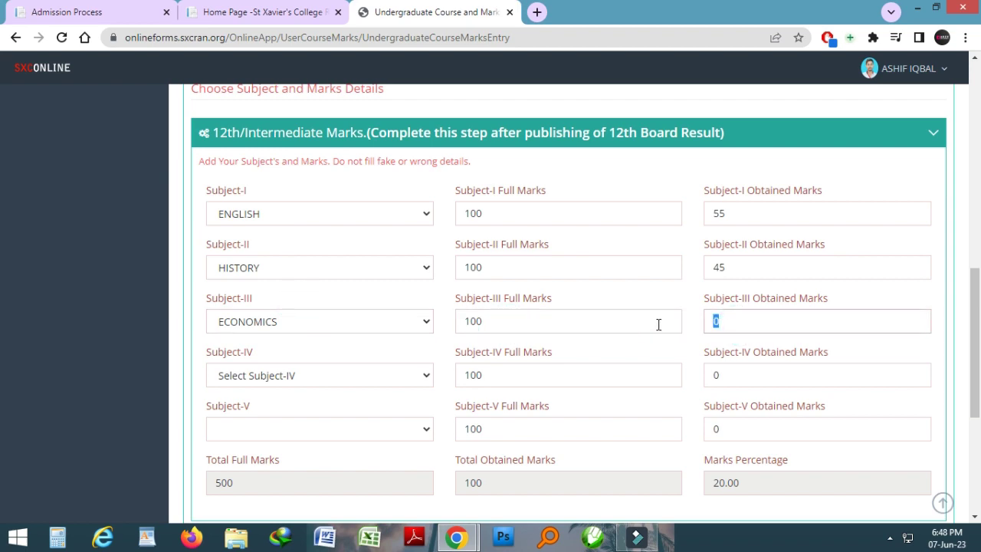
{"action": "type", "text": "74"}
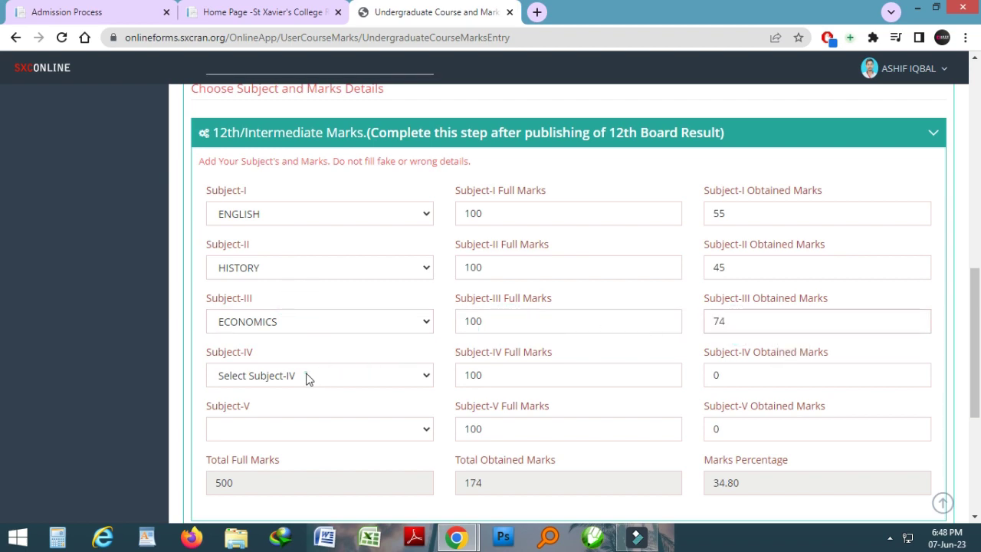
{"action": "left_click", "coordinate": [306, 376]}
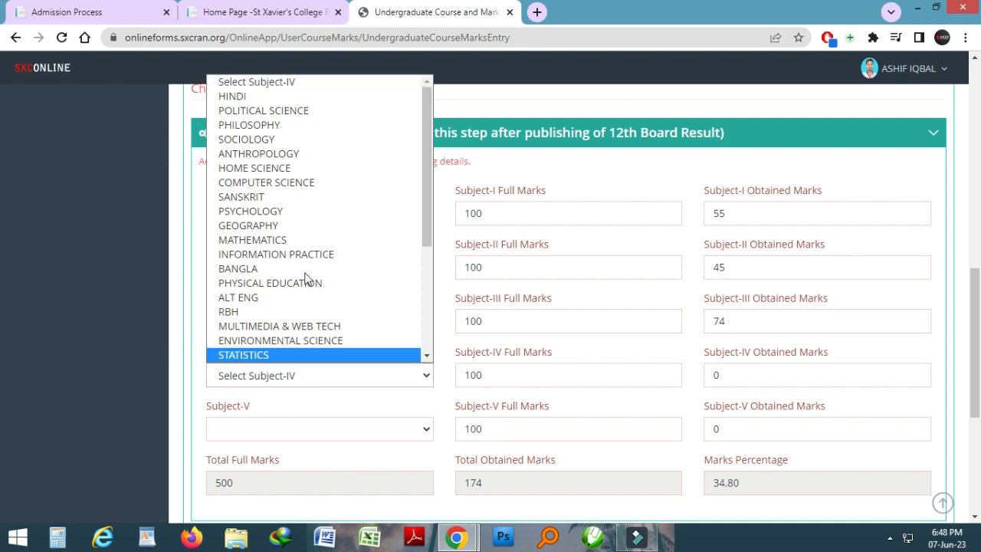
{"action": "left_click", "coordinate": [285, 96]}
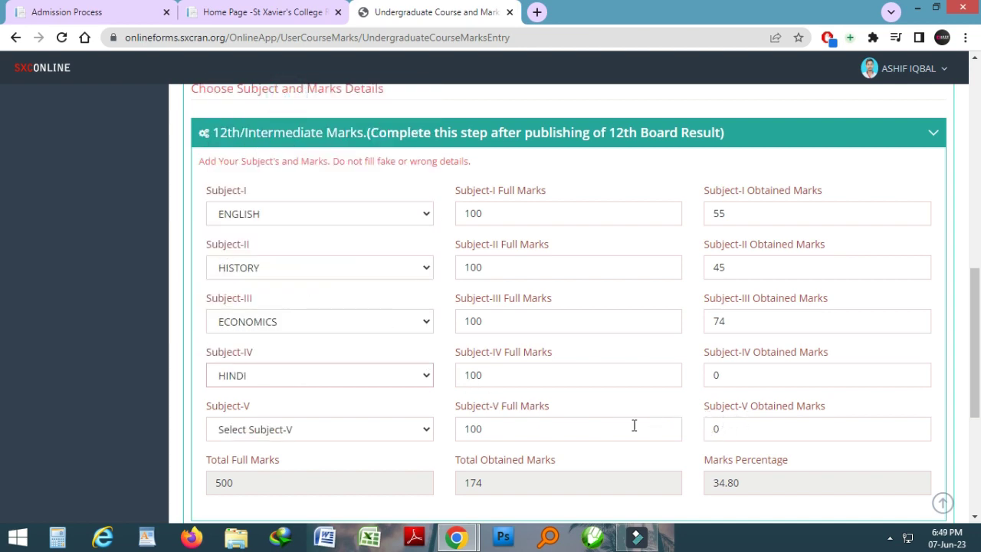
{"action": "left_click_drag", "start_coordinate": [737, 375], "coordinate": [712, 381]}
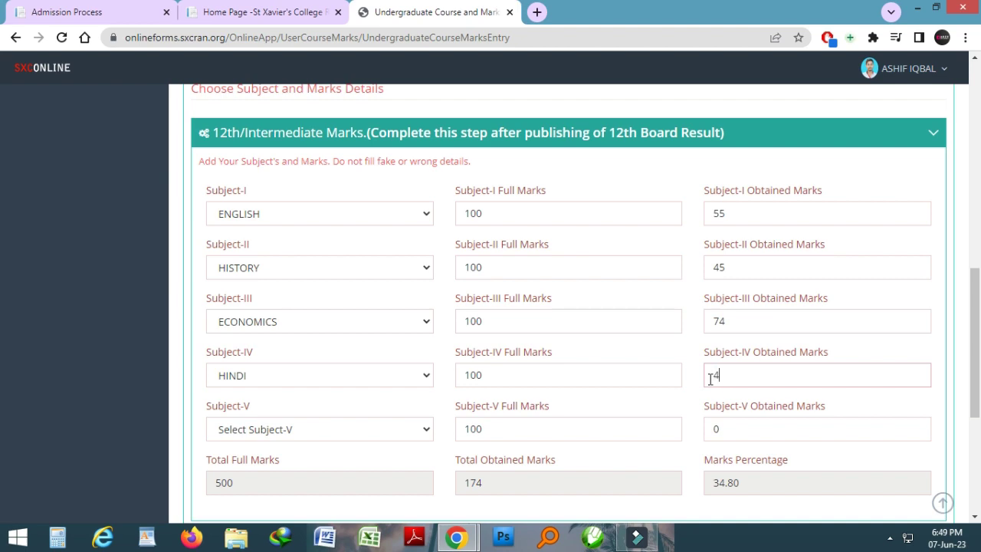
{"action": "type", "text": "45"}
{"action": "left_click", "coordinate": [268, 432]}
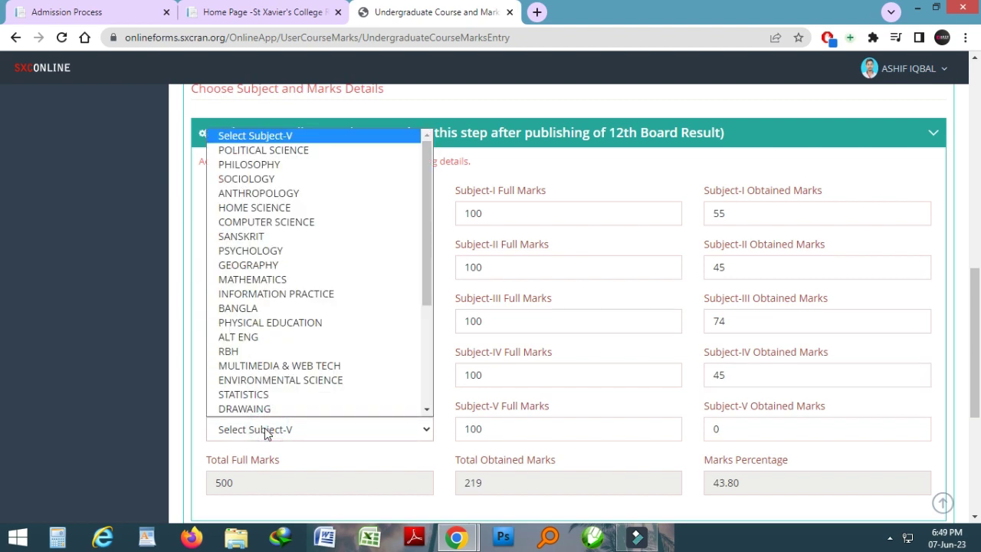
{"action": "left_click", "coordinate": [307, 223]}
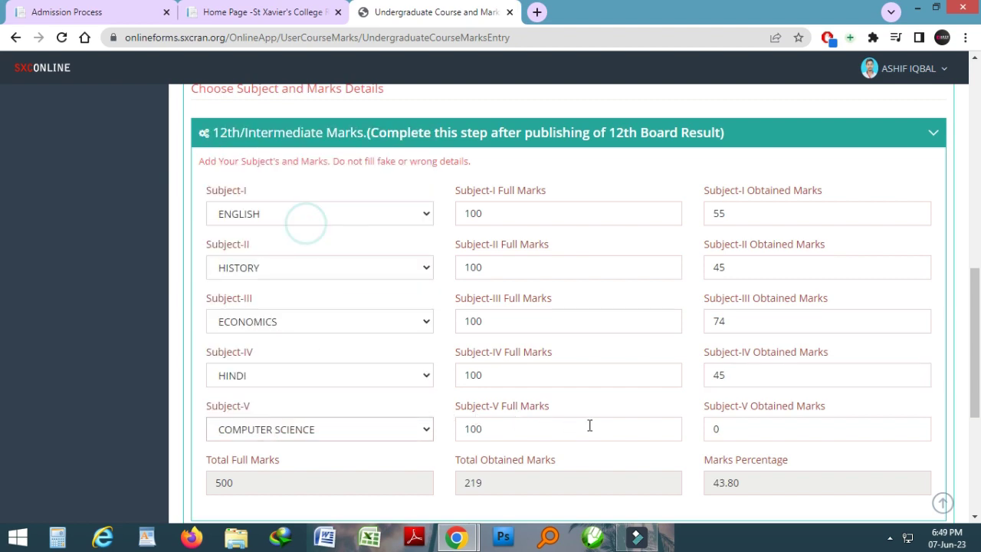
{"action": "left_click", "coordinate": [758, 432]}
{"action": "left_click", "coordinate": [639, 460]}
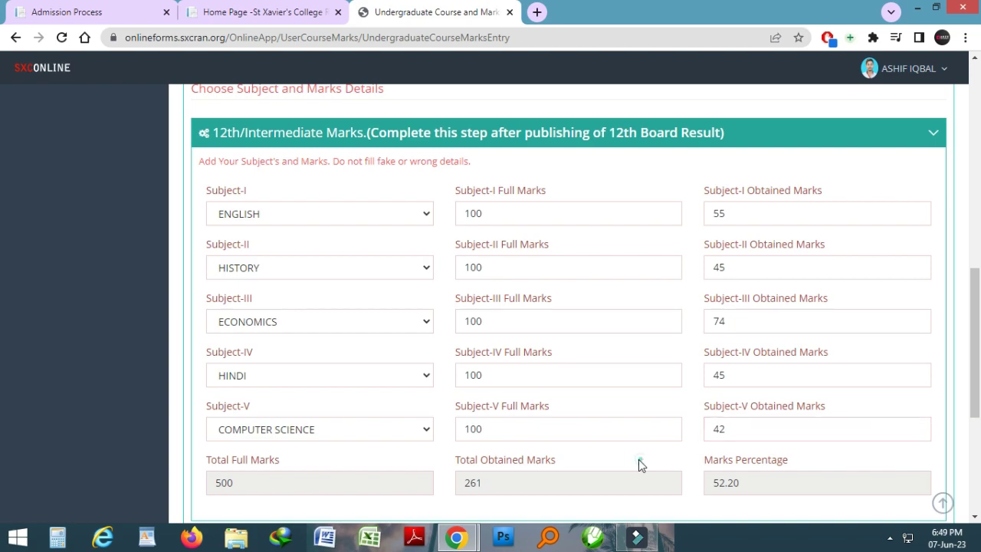
Accept the declaration and save the marks totalling 261 of 500 (52.20%)
{"action": "scroll", "coordinate": [578, 449], "scroll_direction": "down", "scroll_amount": 3}
{"action": "left_click", "coordinate": [218, 400]}
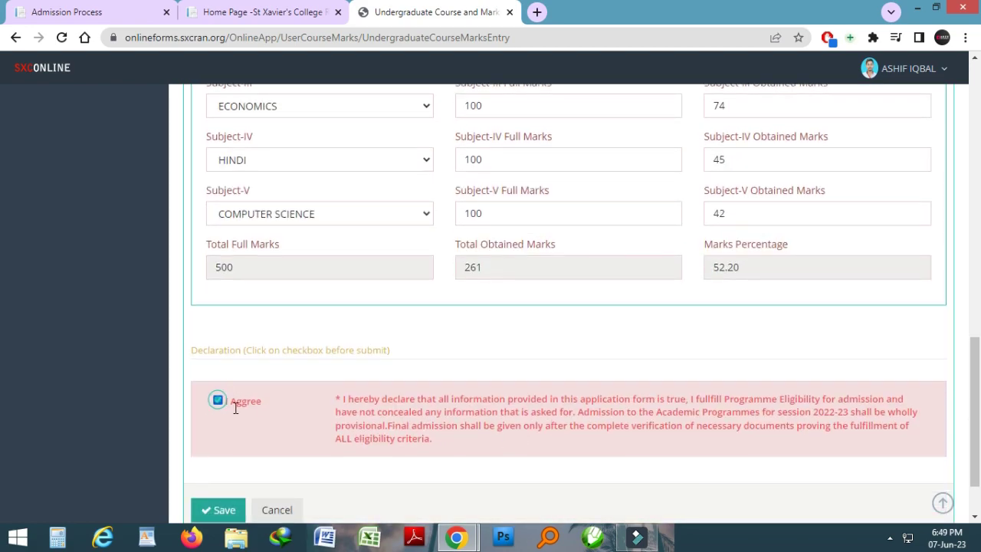
{"action": "scroll", "coordinate": [230, 406], "scroll_direction": "down", "scroll_amount": 1}
{"action": "left_click", "coordinate": [222, 434]}
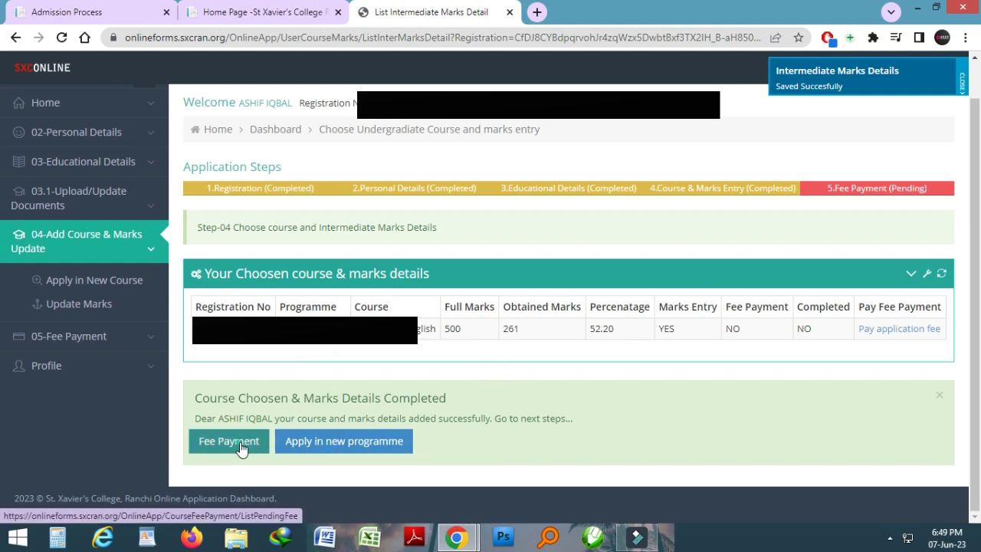
Confirm the fee payment details and proceed to pay the application fee online
{"action": "left_click", "coordinate": [226, 440]}
{"action": "left_click", "coordinate": [231, 434]}
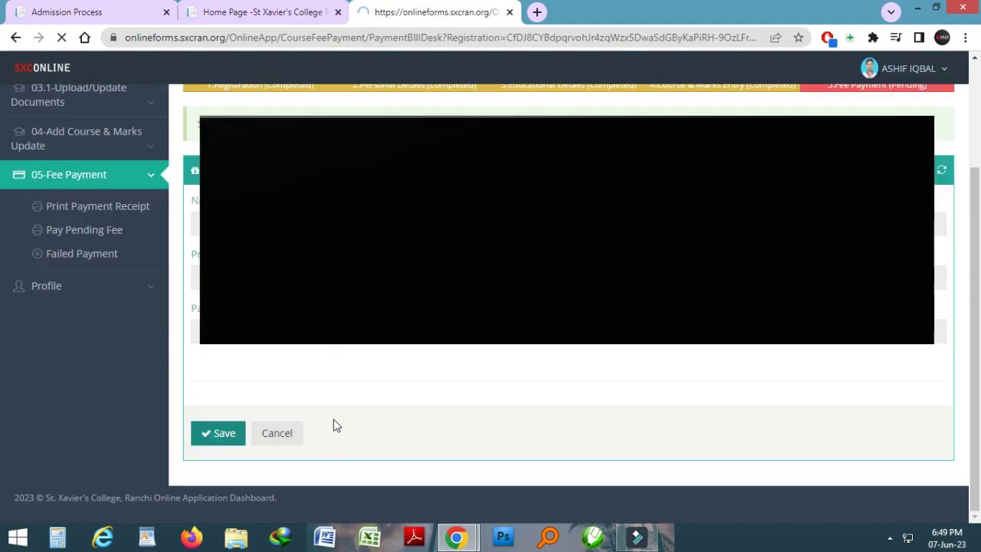
{"action": "scroll", "coordinate": [360, 412], "scroll_direction": "down", "scroll_amount": 5}
{"action": "left_click", "coordinate": [234, 434]}
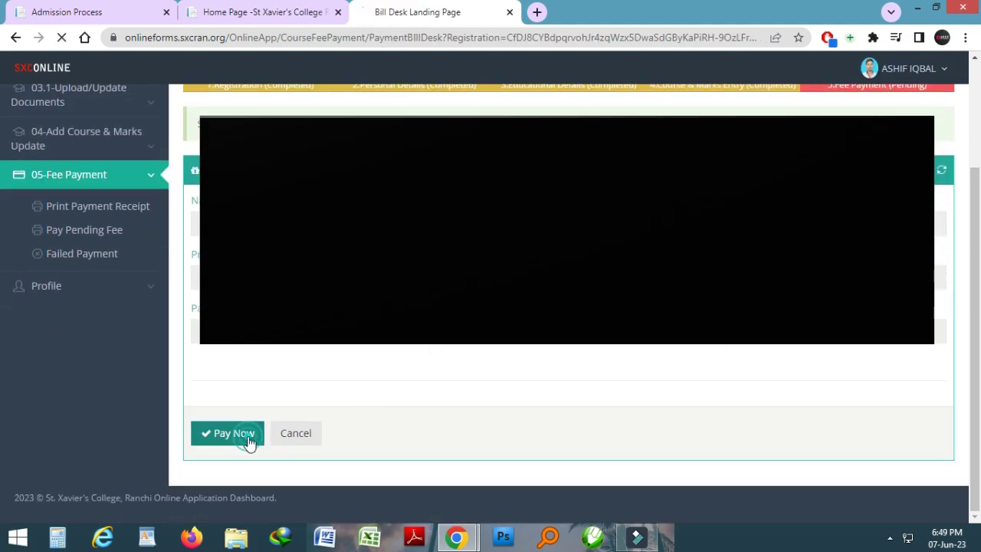